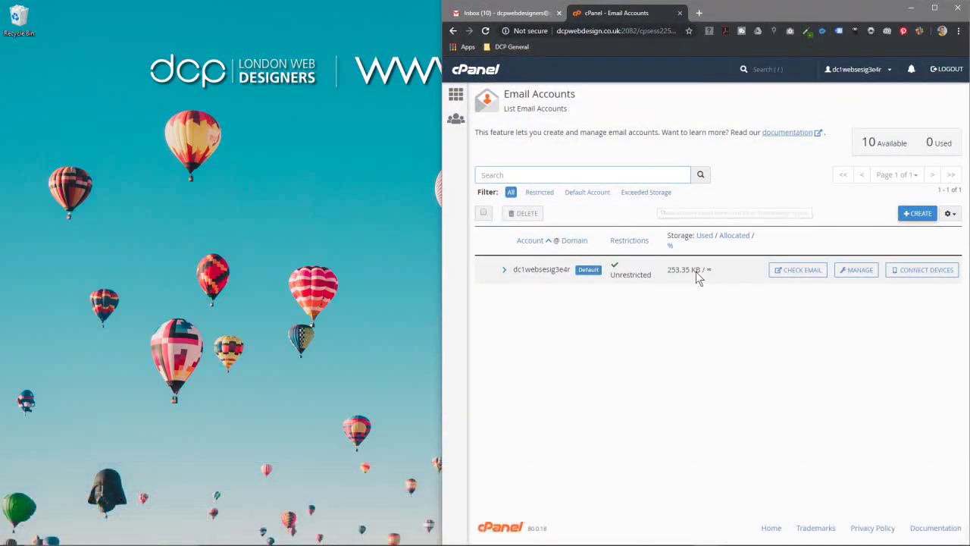
# Step: Open cPanel's Create an Email Account form from the Email Accounts list
pyautogui.click(918, 213)
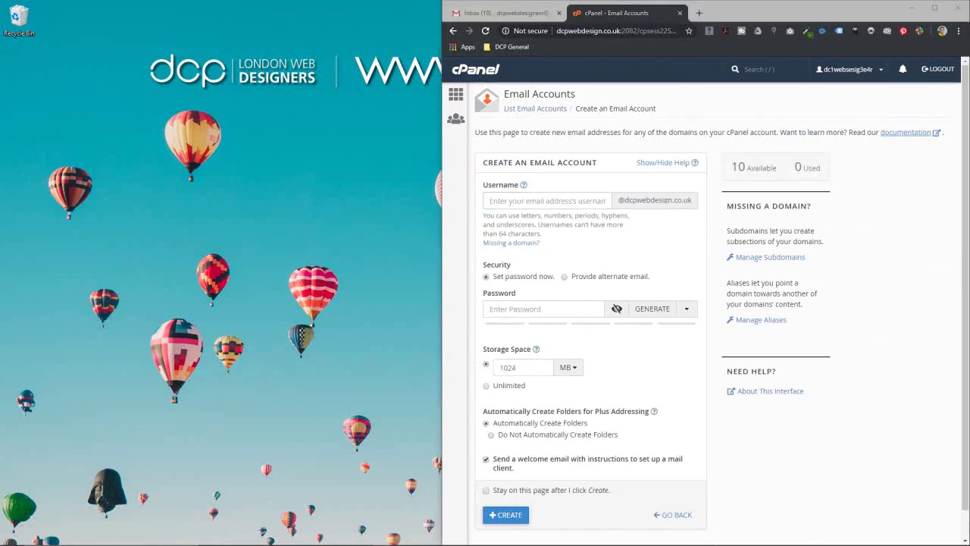
# Step: Create mailbox 'info' with a generated strong password, 20 MB storage and no plus-addressing folders
pyautogui.click(568, 201)
pyautogui.write('info')
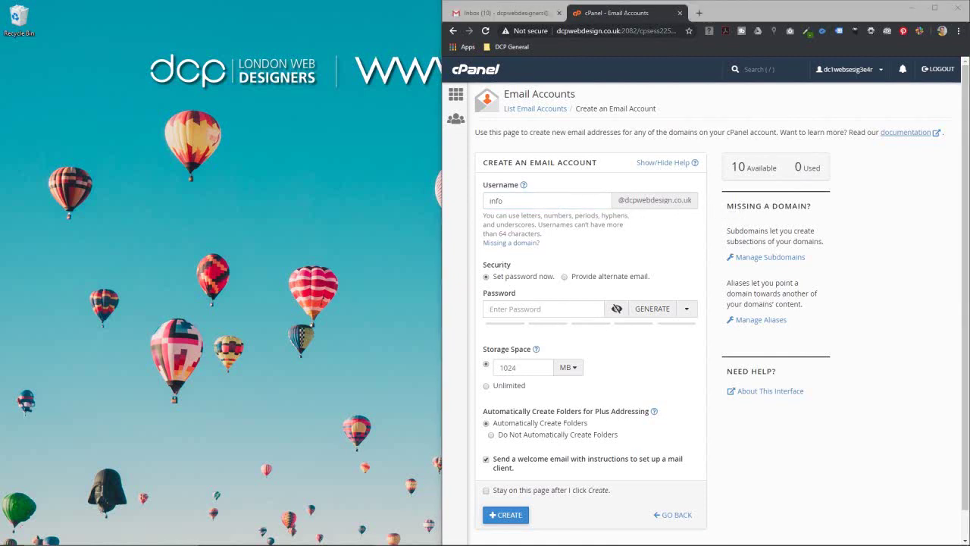
pyautogui.click(557, 311)
pyautogui.click(530, 328)
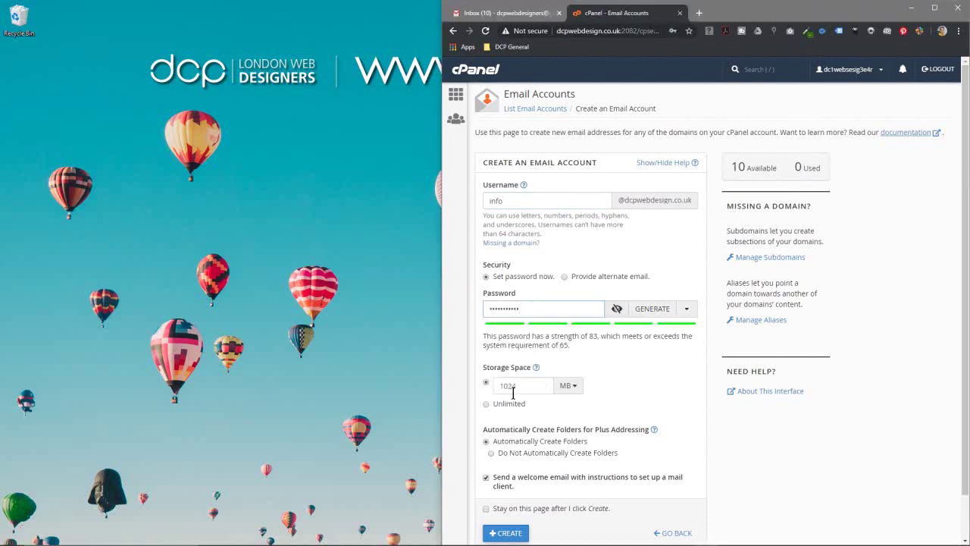
pyautogui.click(484, 383)
pyautogui.write('20')
pyautogui.click(519, 279)
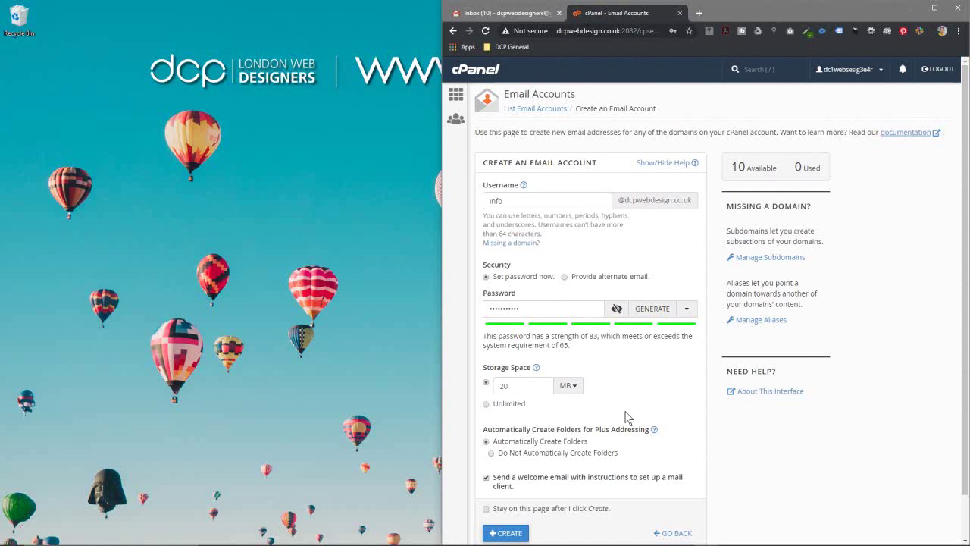
pyautogui.click(557, 456)
pyautogui.scroll(-1, 644, 493)
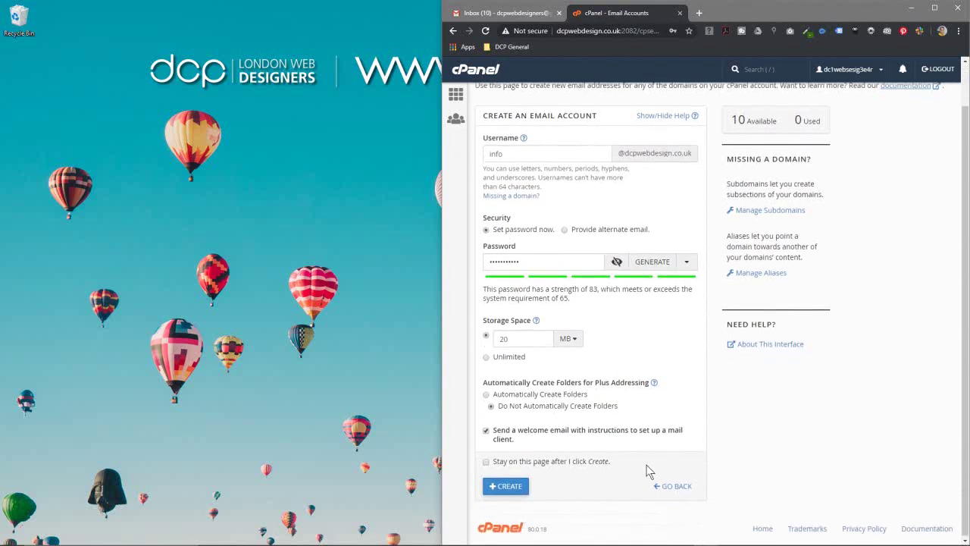
pyautogui.click(509, 485)
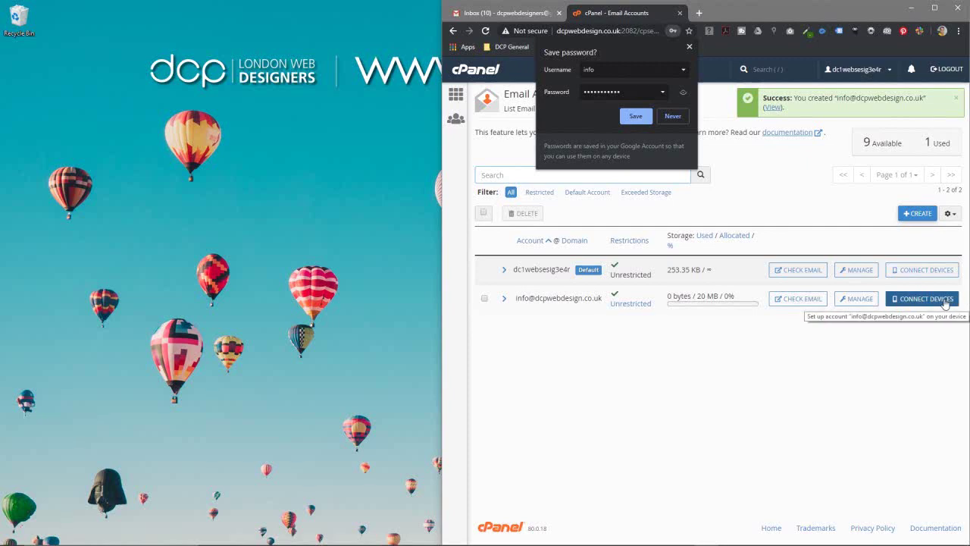
pyautogui.click(916, 301)
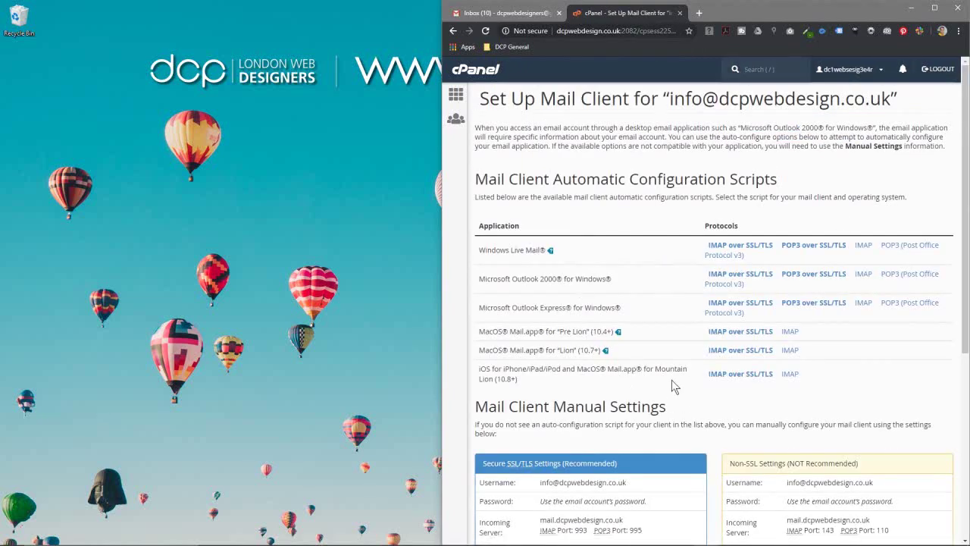
# Step: Review the info account's SSL/TLS manual settings: IMAP port 993 and SMTP port 465
pyautogui.scroll(-4, 648, 289)
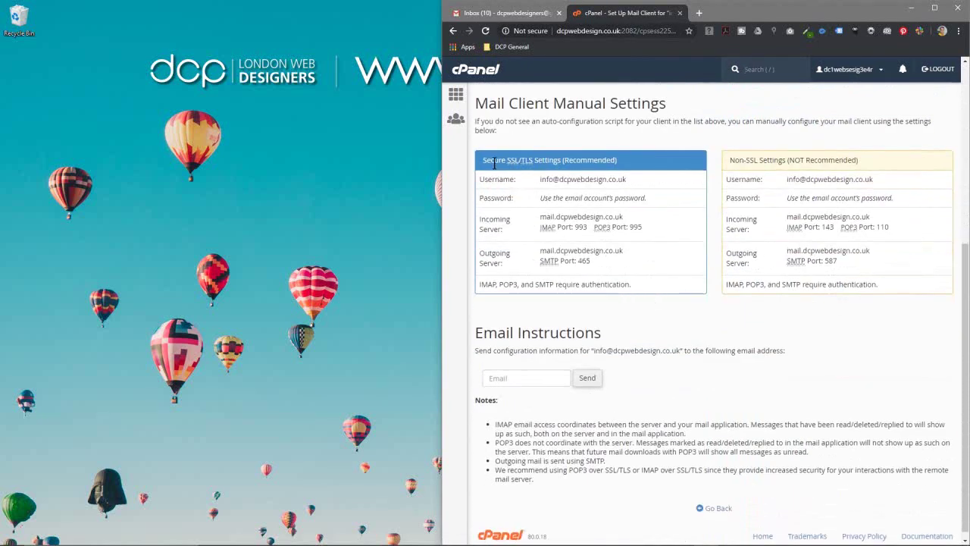
pyautogui.moveTo(480, 160); pyautogui.dragTo(612, 285)
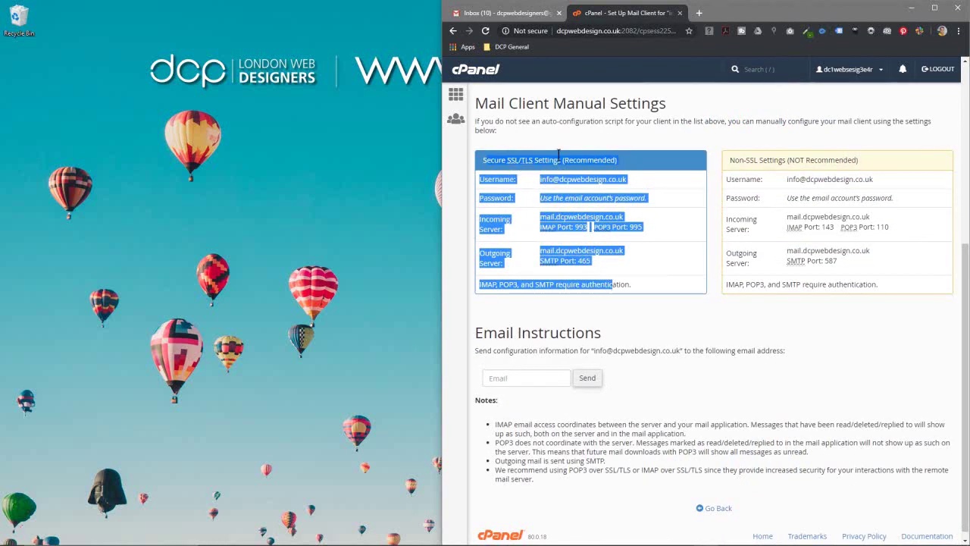
pyautogui.moveTo(660, 292); pyautogui.dragTo(479, 165)
pyautogui.click(514, 143)
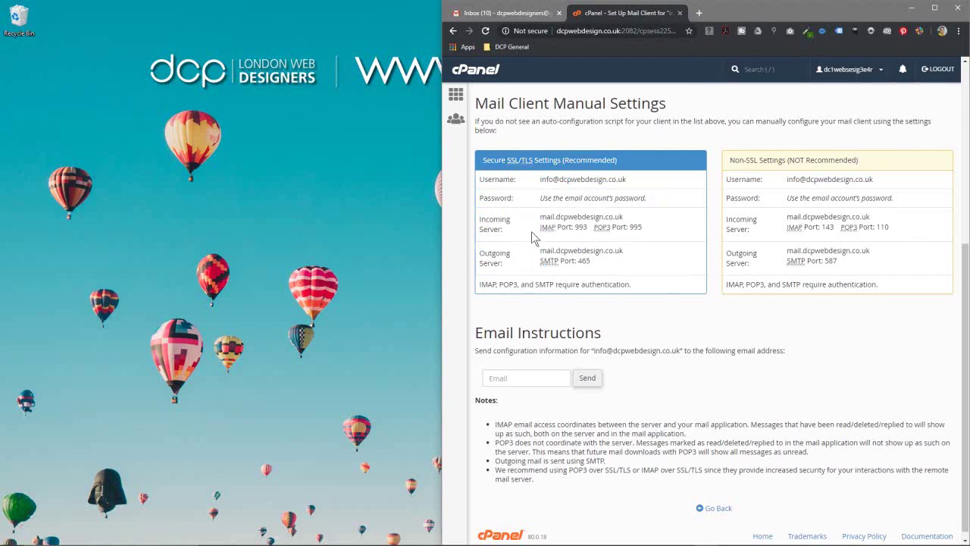
pyautogui.press('super')
# Step: Launch Outlook and start adding a new account from the account information page
pyautogui.click(219, 386)
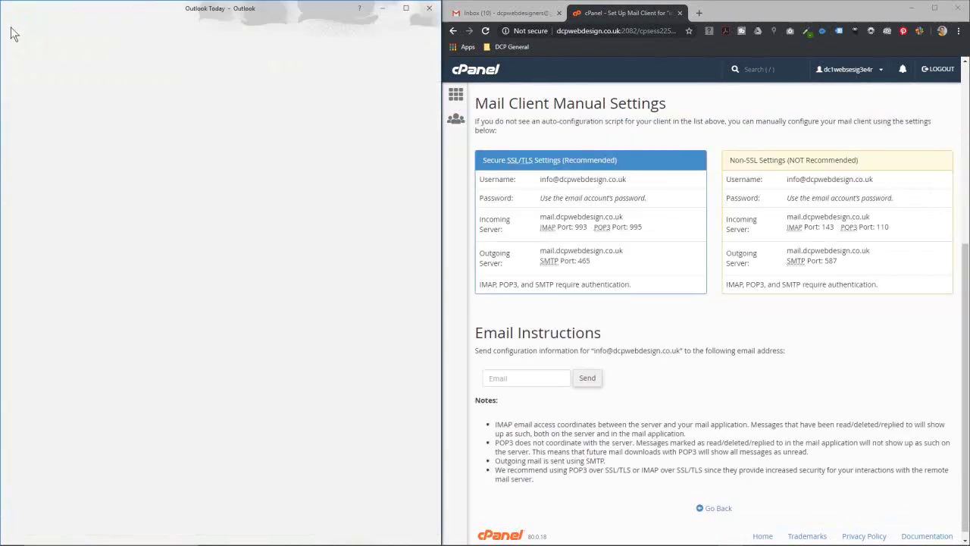
pyautogui.click(11, 33)
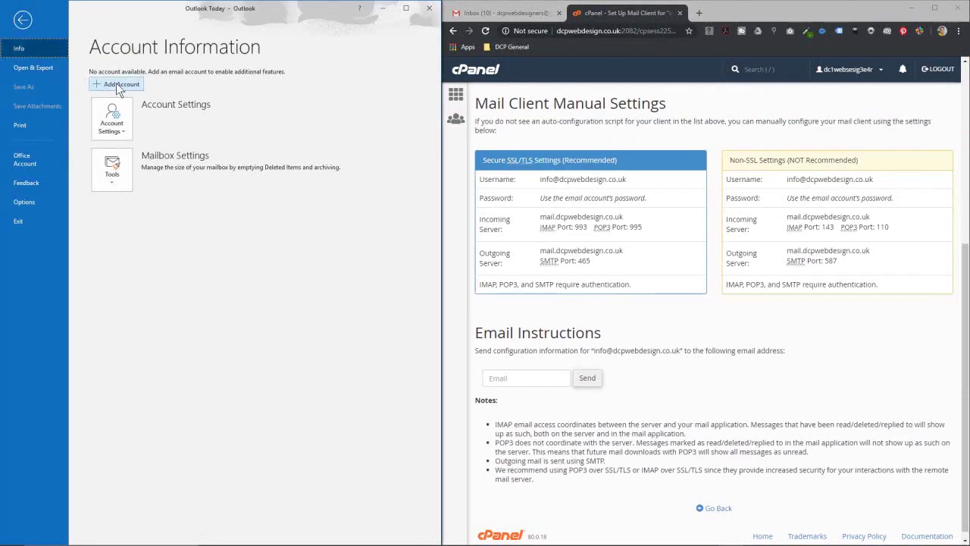
pyautogui.click(22, 20)
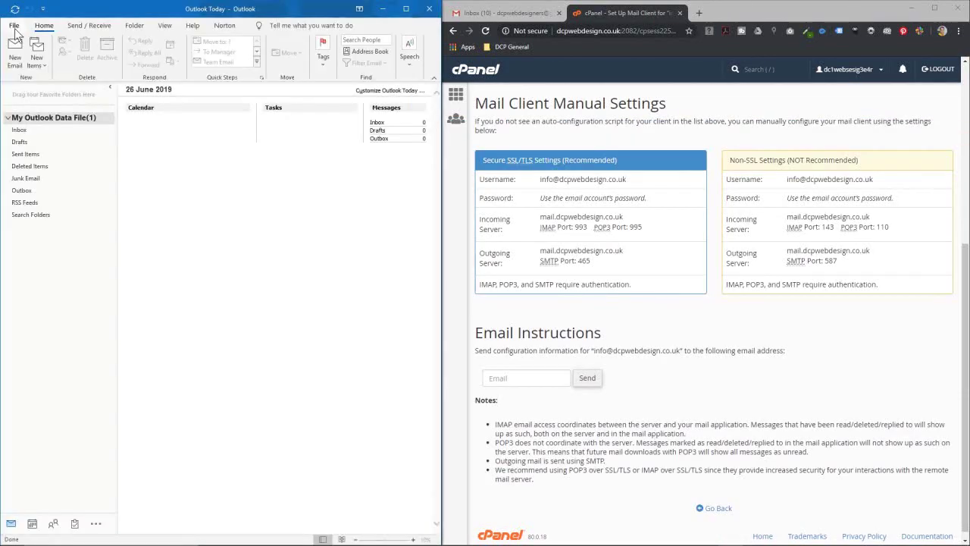
pyautogui.click(14, 27)
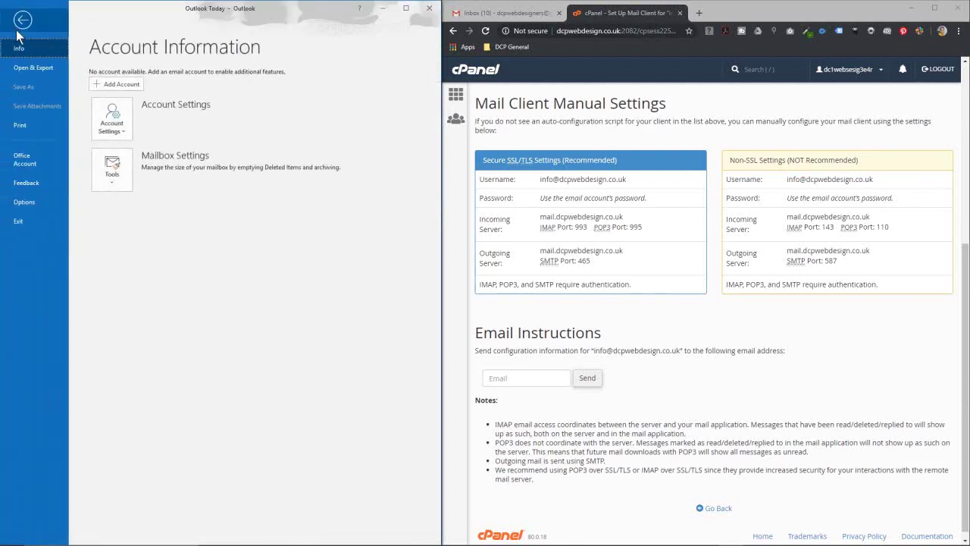
pyautogui.click(124, 83)
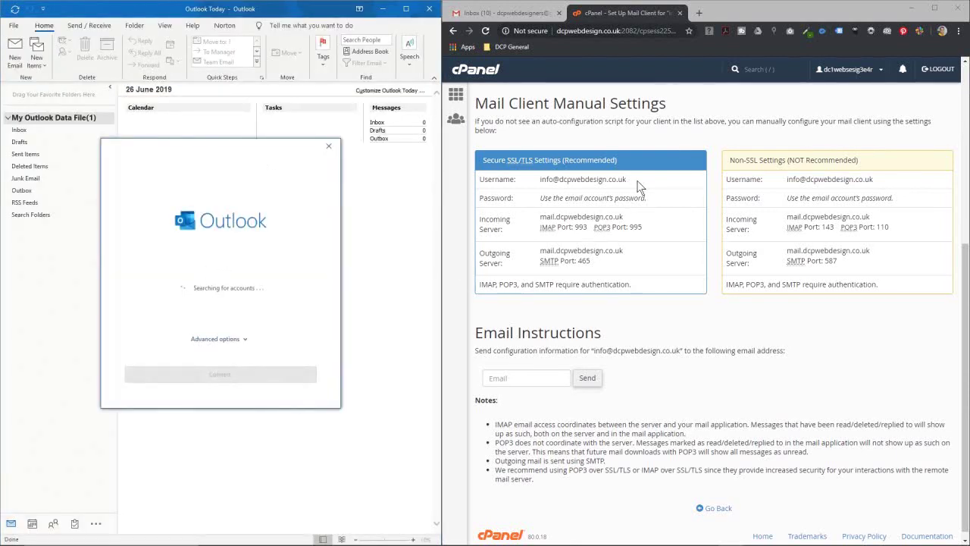
# Step: Paste the info mailbox address, enable manual setup, and continue to account types
pyautogui.moveTo(638, 181); pyautogui.dragTo(539, 179)
pyautogui.hotkey('ctrl', 'c')
pyautogui.click(203, 289)
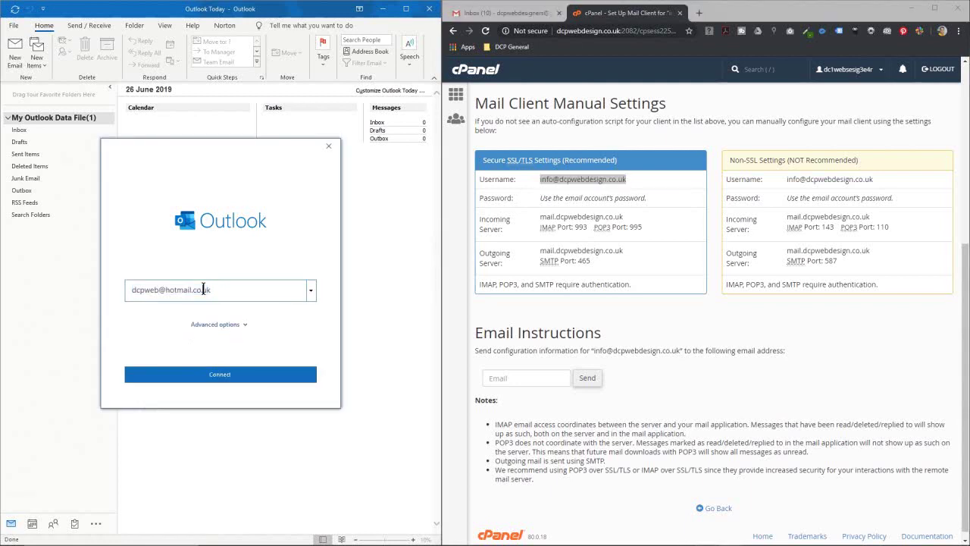
pyautogui.hotkey('ctrl', 'a')
pyautogui.hotkey('ctrl', 'v')
pyautogui.click(210, 326)
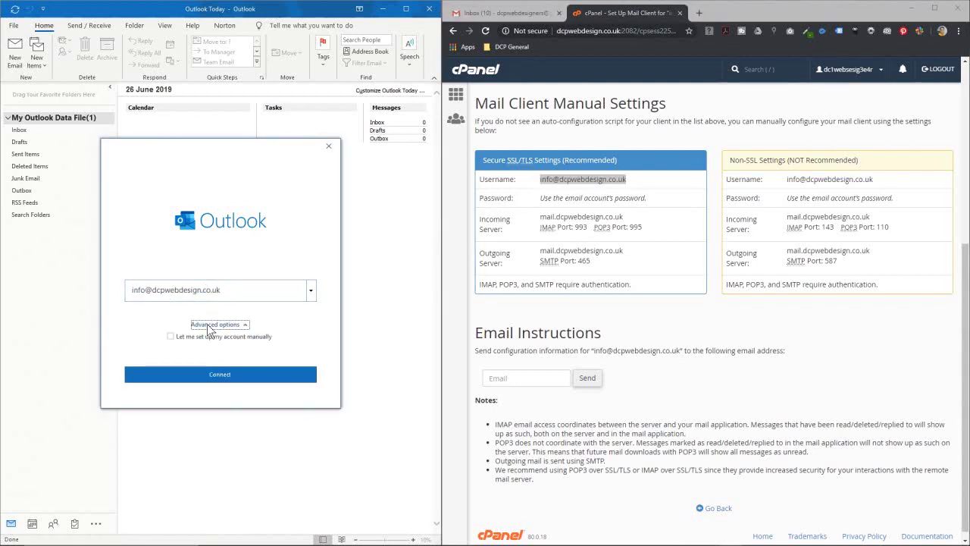
pyautogui.click(211, 336)
pyautogui.click(231, 376)
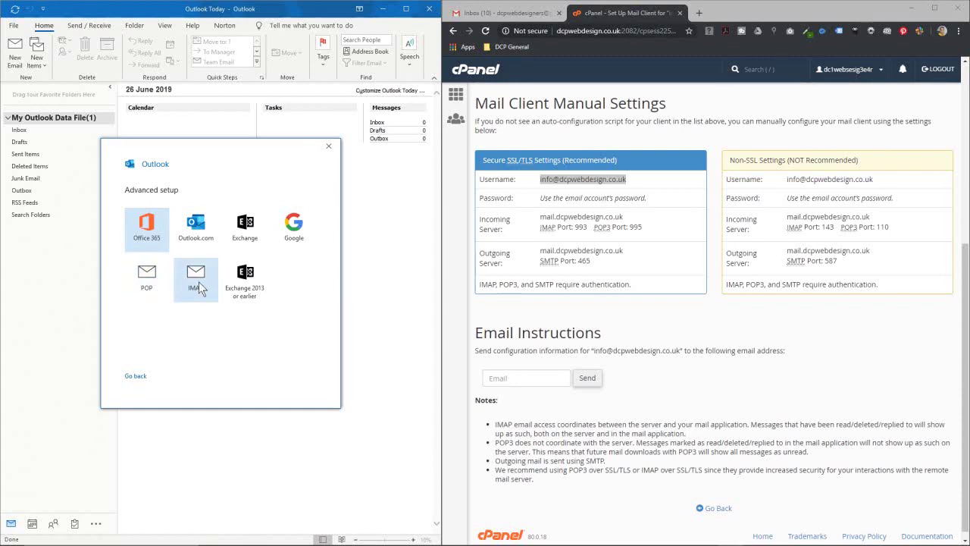
# Step: Add the info mailbox as IMAP with its password and open the new Inbox
pyautogui.click(682, 179)
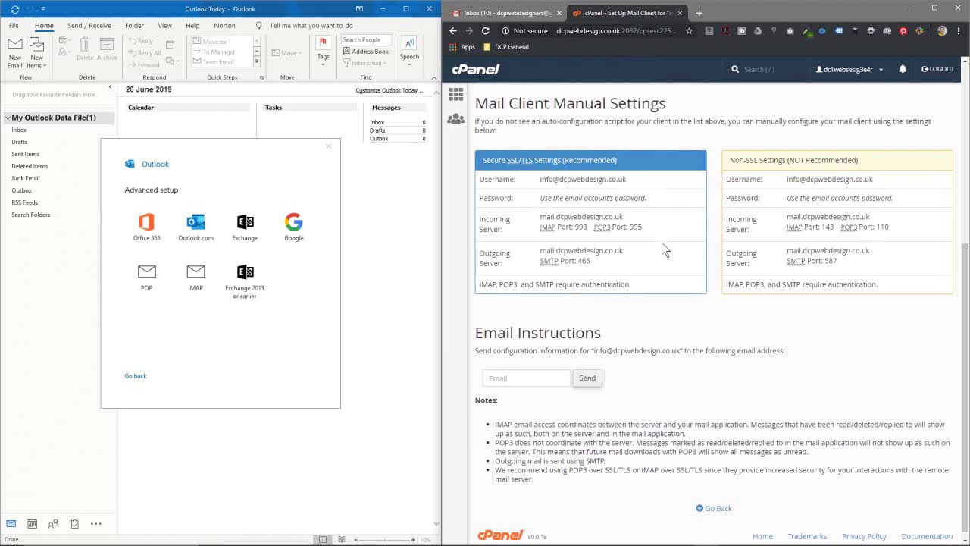
pyautogui.moveTo(526, 101); pyautogui.dragTo(750, 364)
pyautogui.click(846, 388)
pyautogui.click(199, 291)
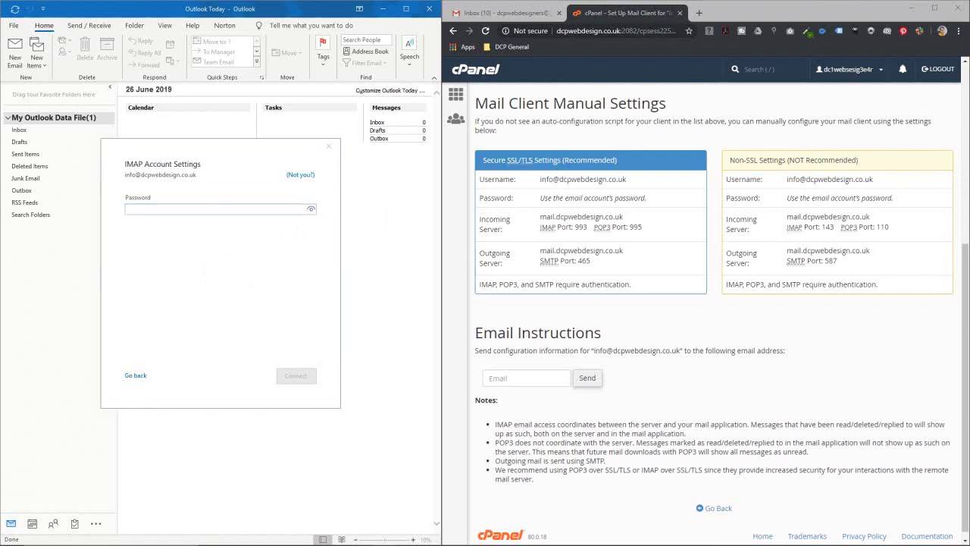
pyautogui.click(245, 209)
pyautogui.hotkey('ctrl', 'v')
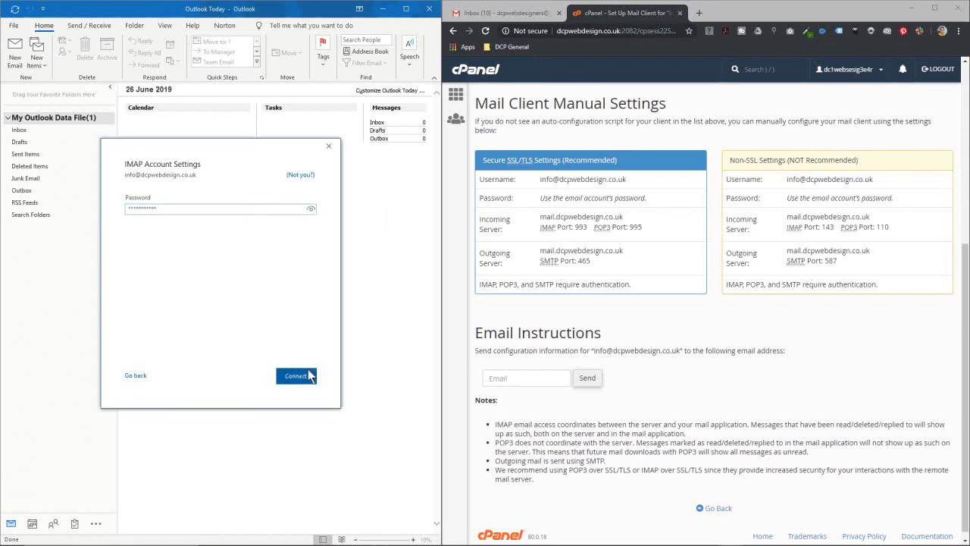
pyautogui.click(295, 375)
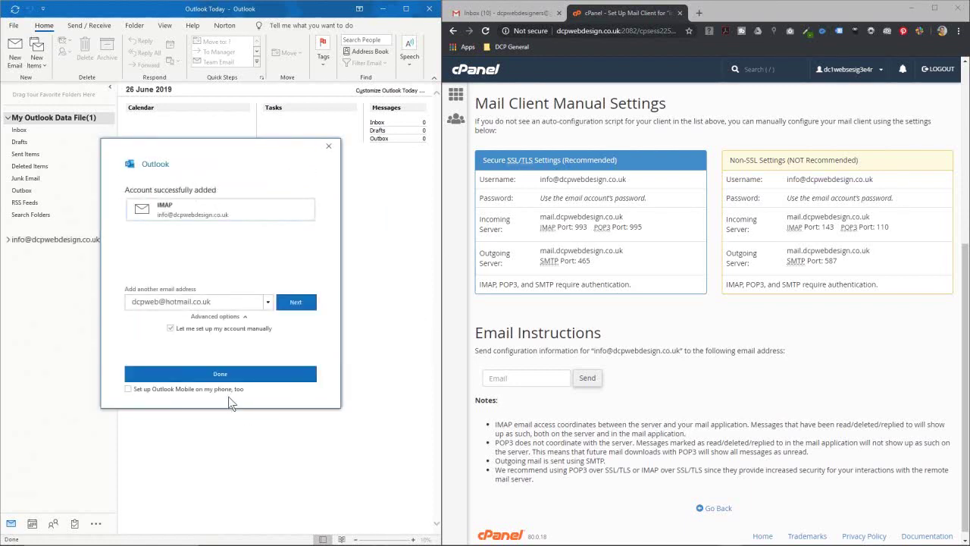
pyautogui.click(224, 380)
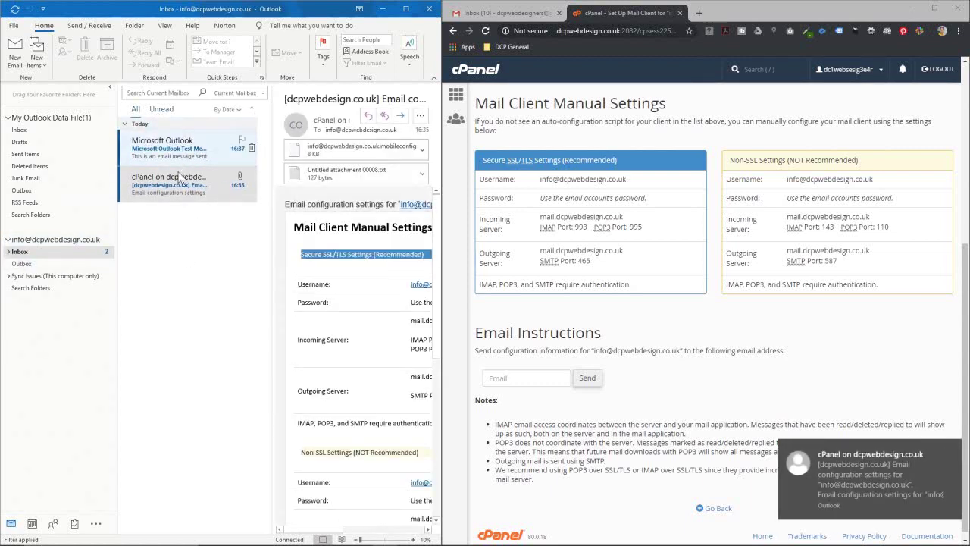
# Step: Expand the info account's Inbox to reveal Sent, Trash, Drafts and spam
pyautogui.click(8, 252)
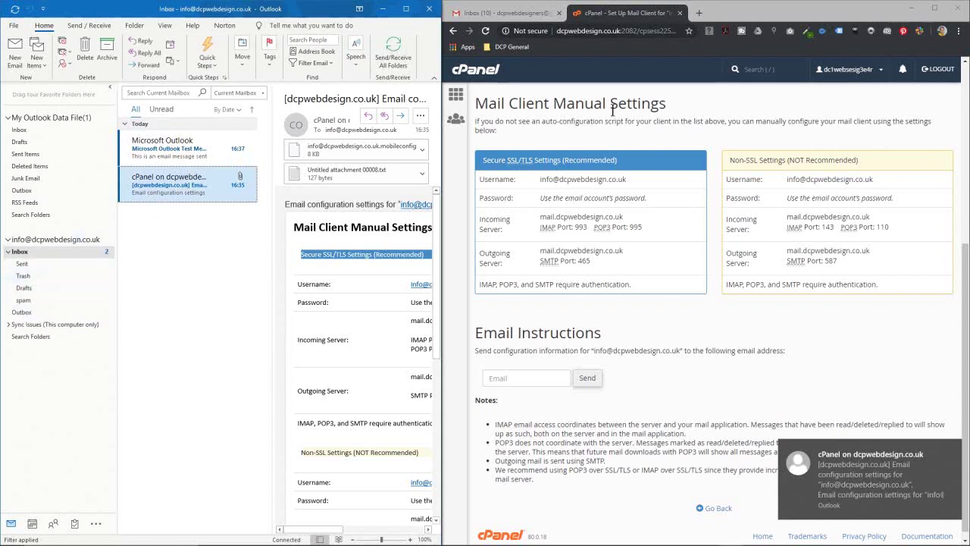
# Step: Launch Horde webmail for the info mailbox from cPanel's email accounts list
pyautogui.click(453, 32)
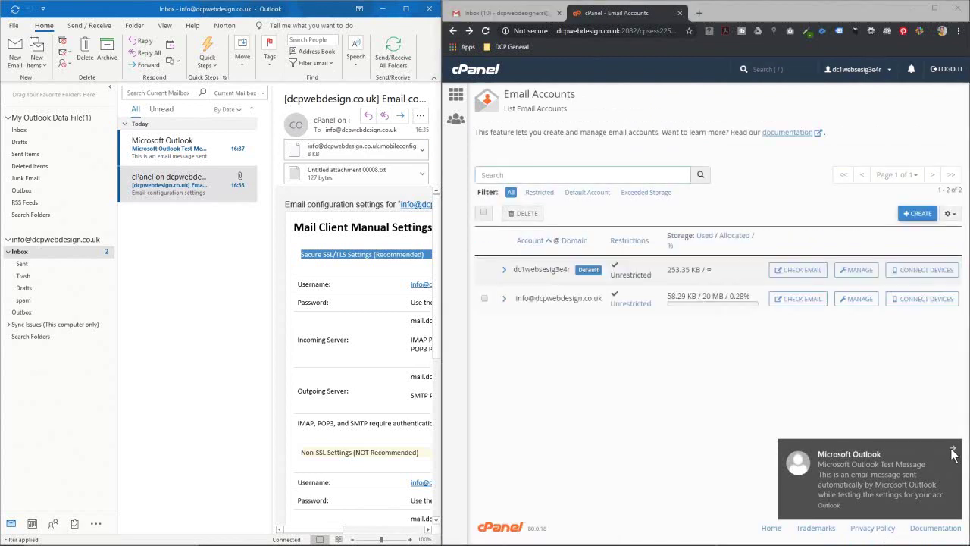
pyautogui.click(952, 452)
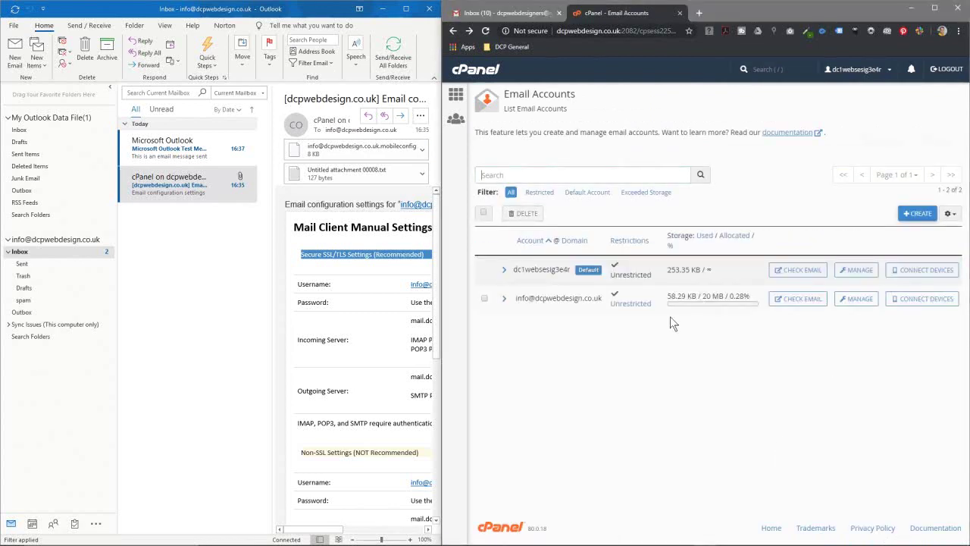
pyautogui.click(794, 302)
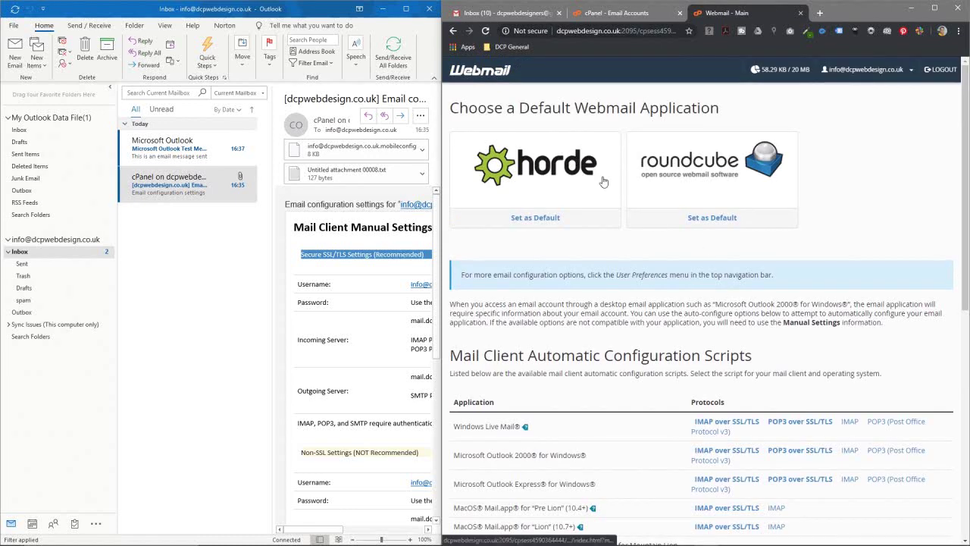
pyautogui.click(571, 162)
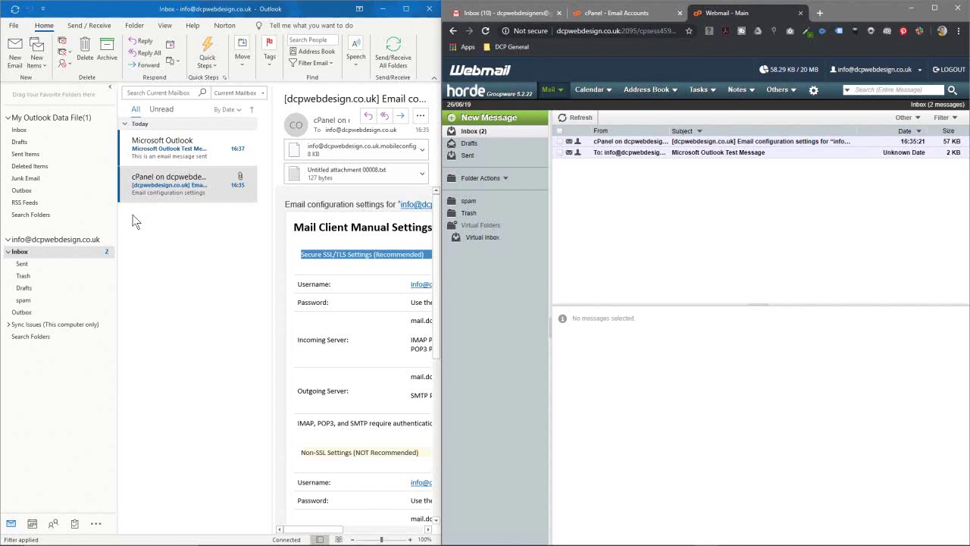
# Step: Create a 'Client Emails' folder under the info account's Inbox
pyautogui.rightClick(21, 256)
pyautogui.click(51, 277)
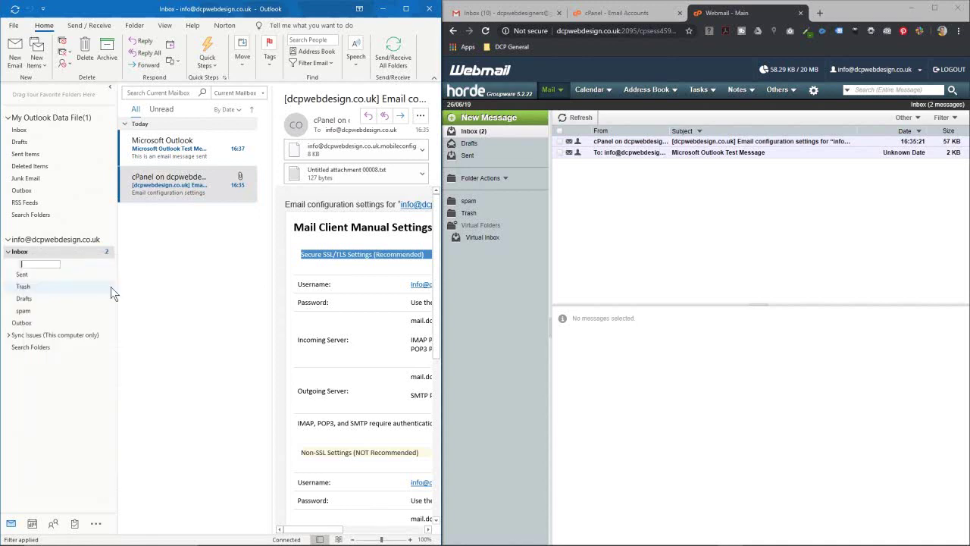
pyautogui.write('Client')
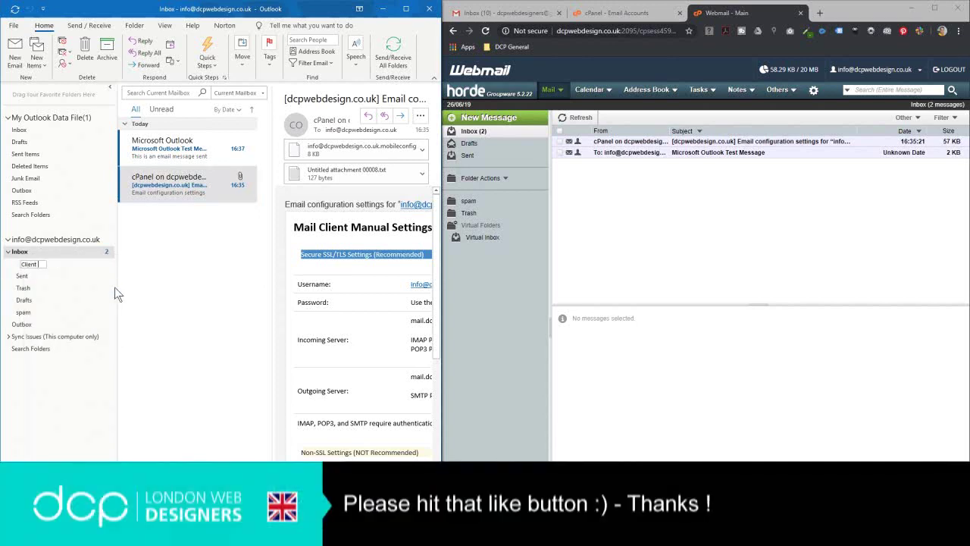
pyautogui.write(' Emails')
pyautogui.press('Return')
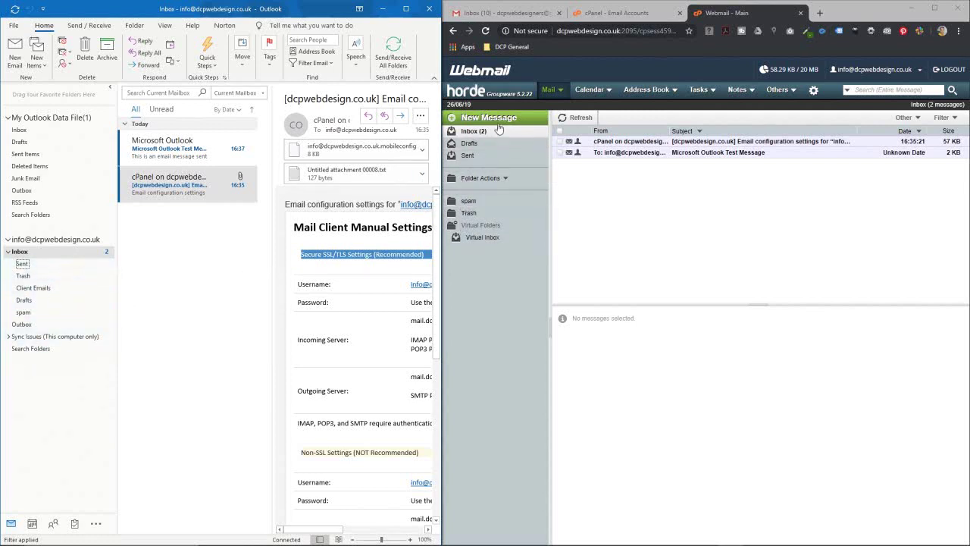
# Step: Rebuild Horde's folder list, sync all Outlook folders, then rebuild again to show Client Emails
pyautogui.click(485, 180)
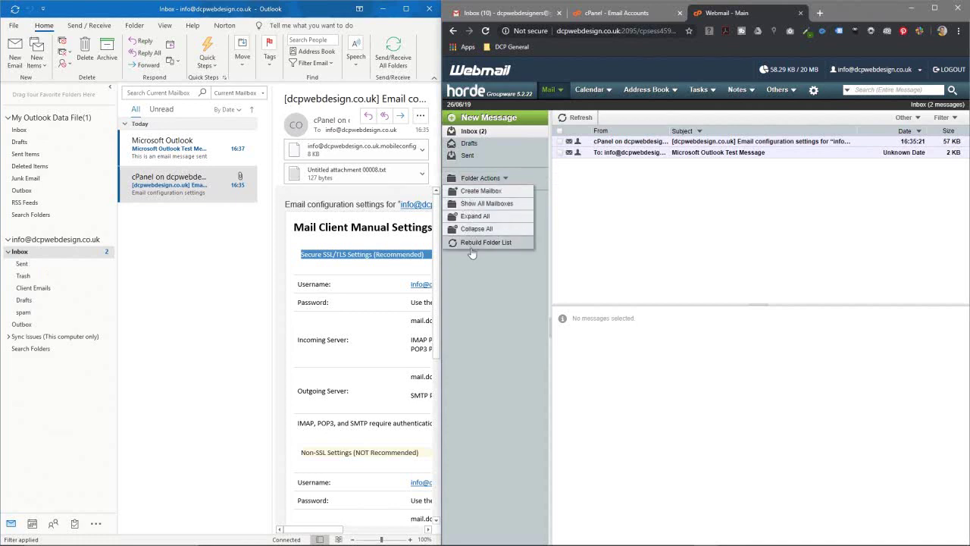
pyautogui.click(473, 243)
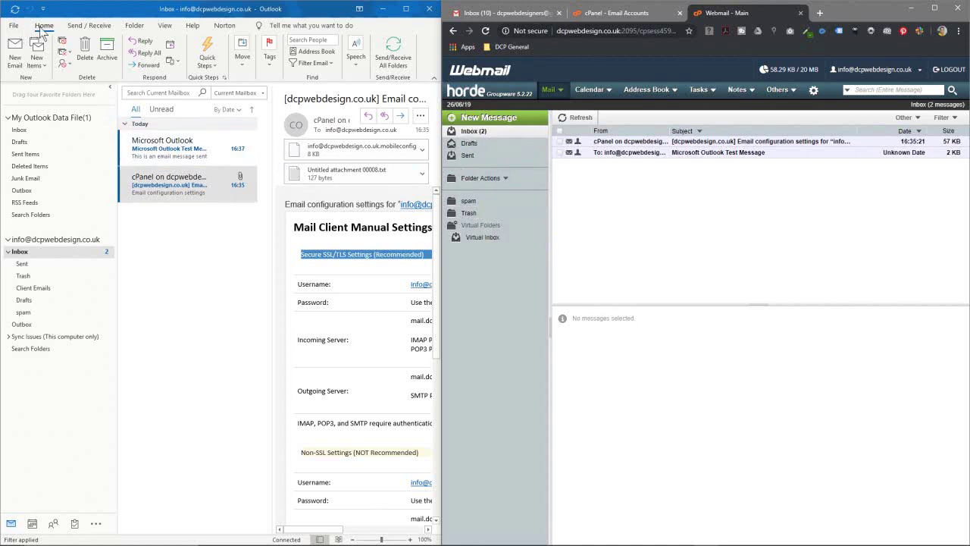
pyautogui.click(85, 27)
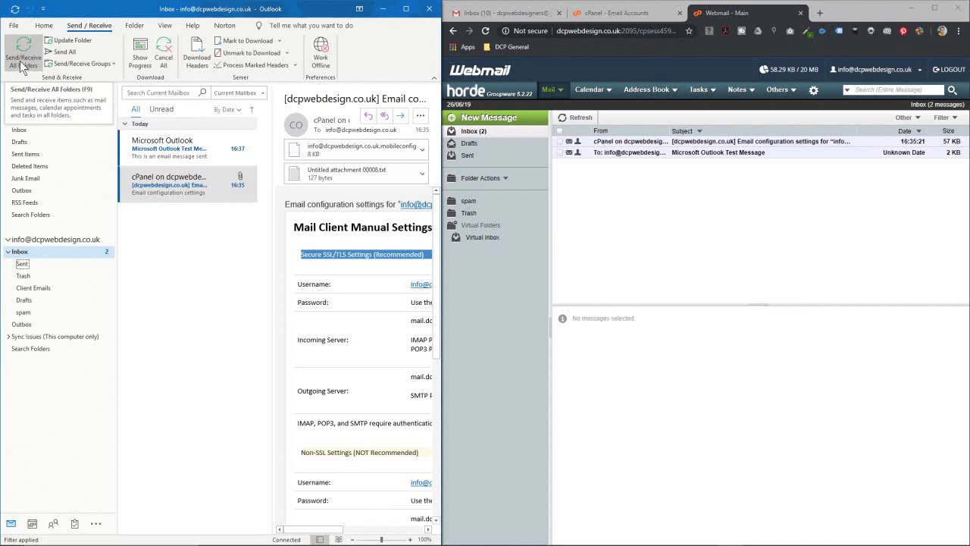
pyautogui.click(24, 65)
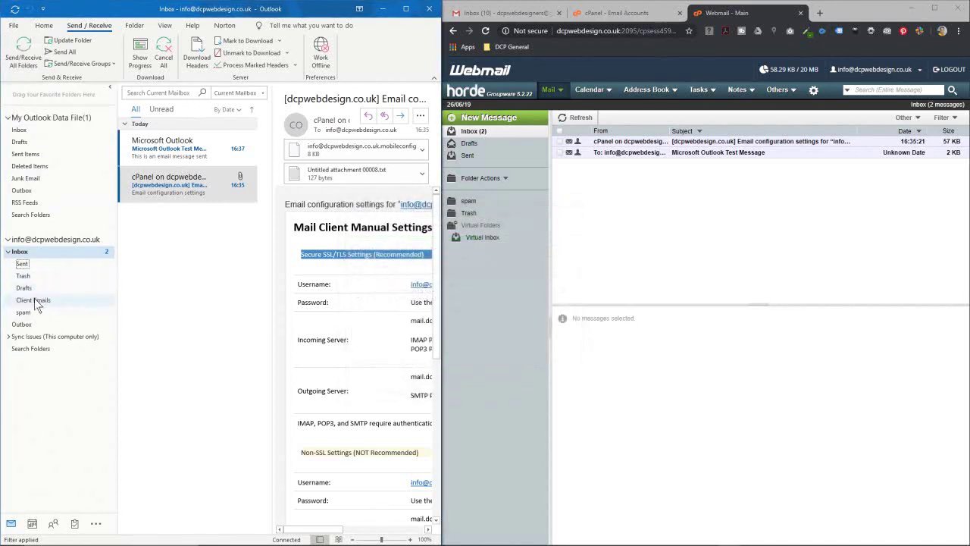
pyautogui.click(492, 181)
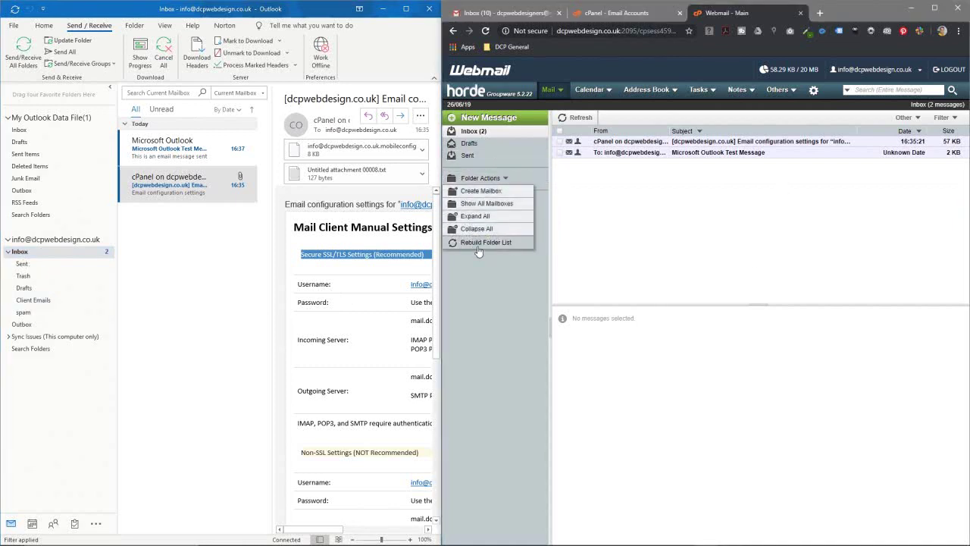
pyautogui.click(477, 241)
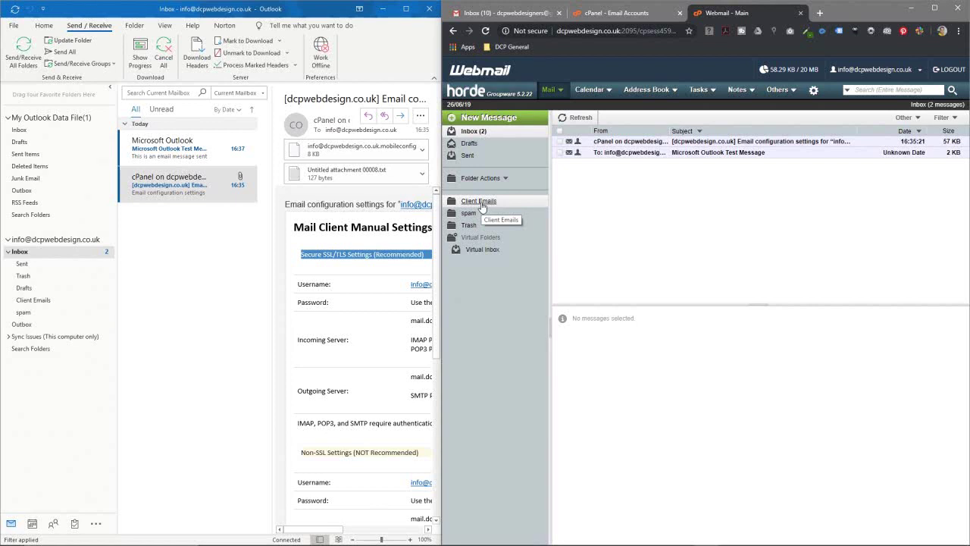
pyautogui.click(168, 150)
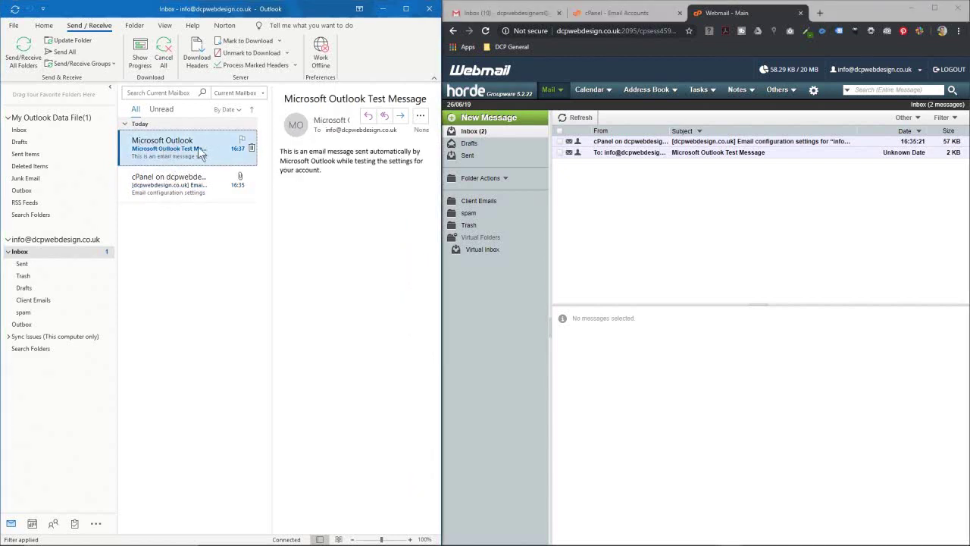
# Step: Move the Outlook test message into Client Emails, sync, and confirm it in Horde
pyautogui.click(626, 154)
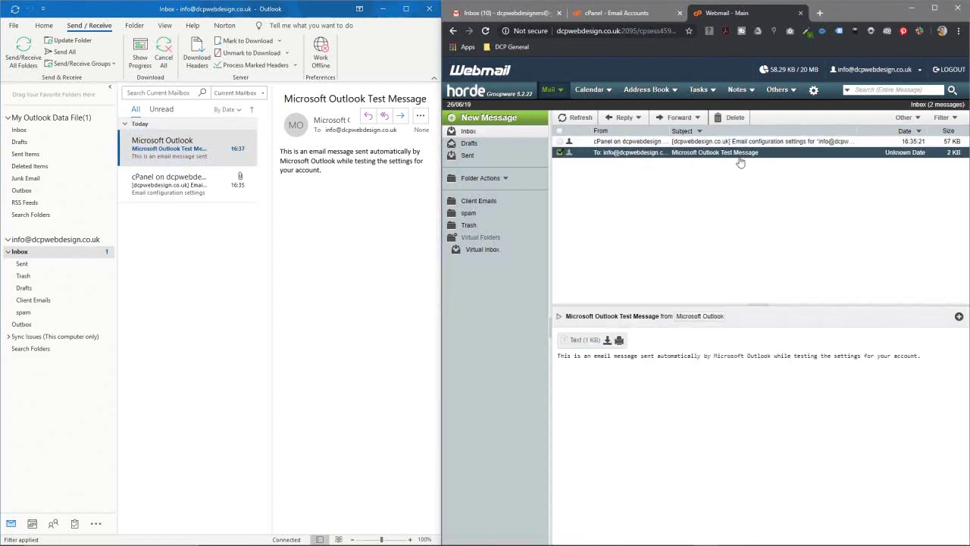
pyautogui.moveTo(182, 148); pyautogui.dragTo(64, 300)
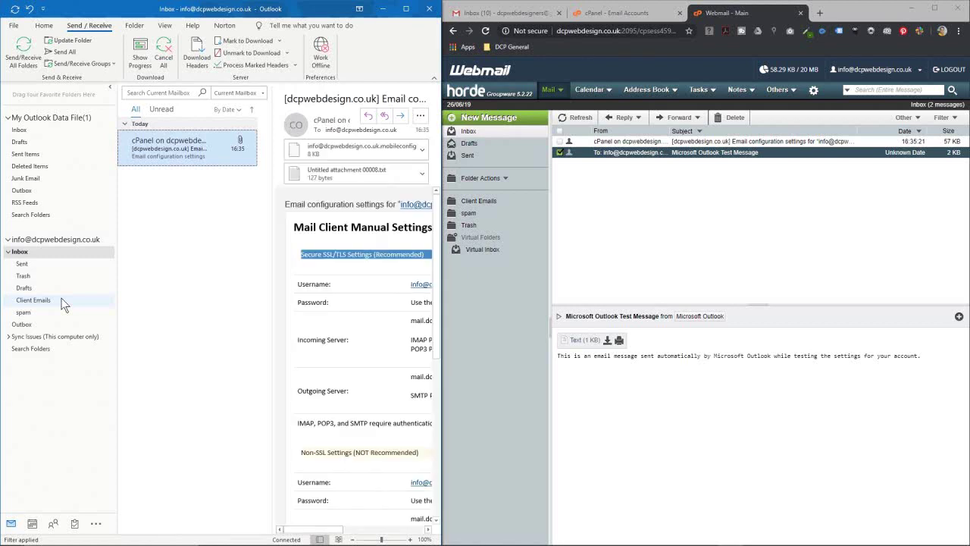
pyautogui.click(23, 53)
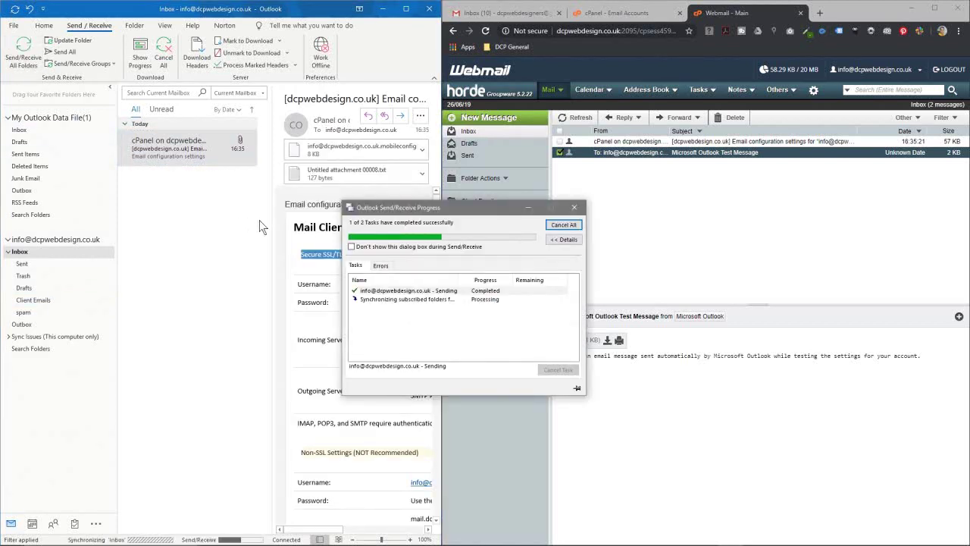
pyautogui.click(576, 122)
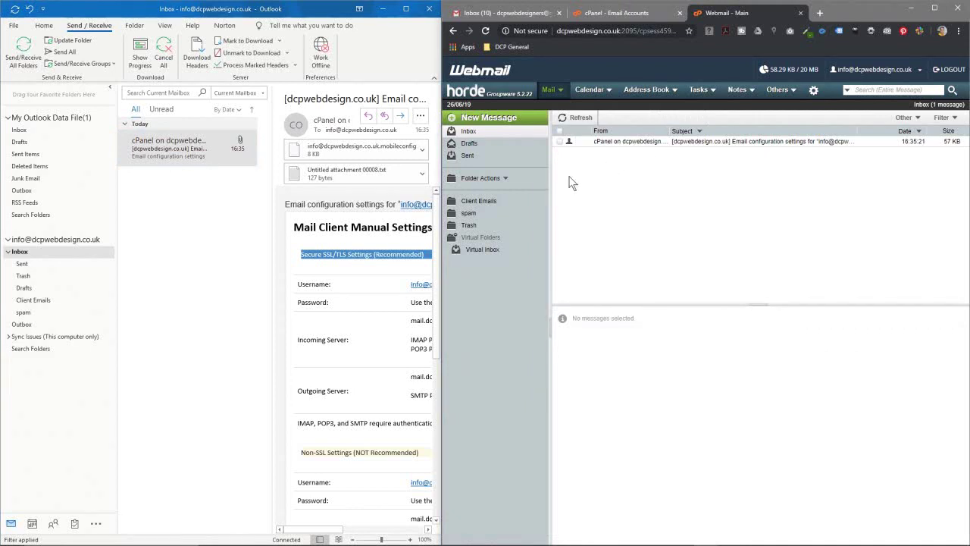
pyautogui.click(465, 202)
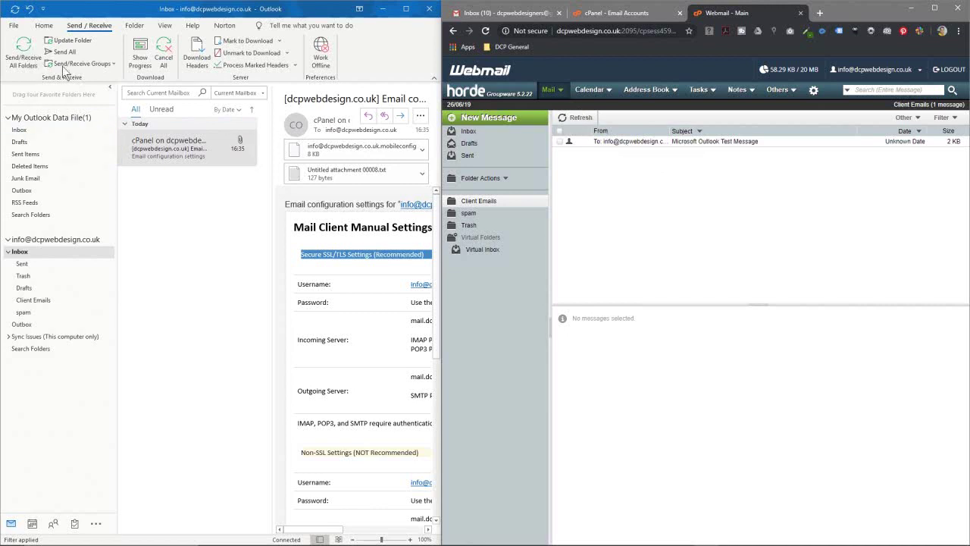
# Step: From the account's Inbox, send 'Re: test email' reading 'This is a test email' to the pasted Gmail address
pyautogui.click(33, 254)
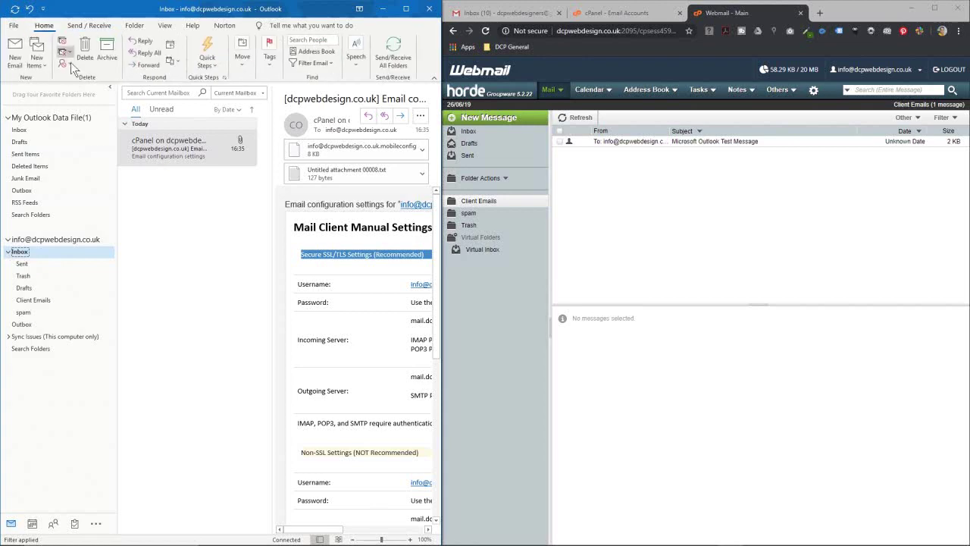
pyautogui.click(15, 51)
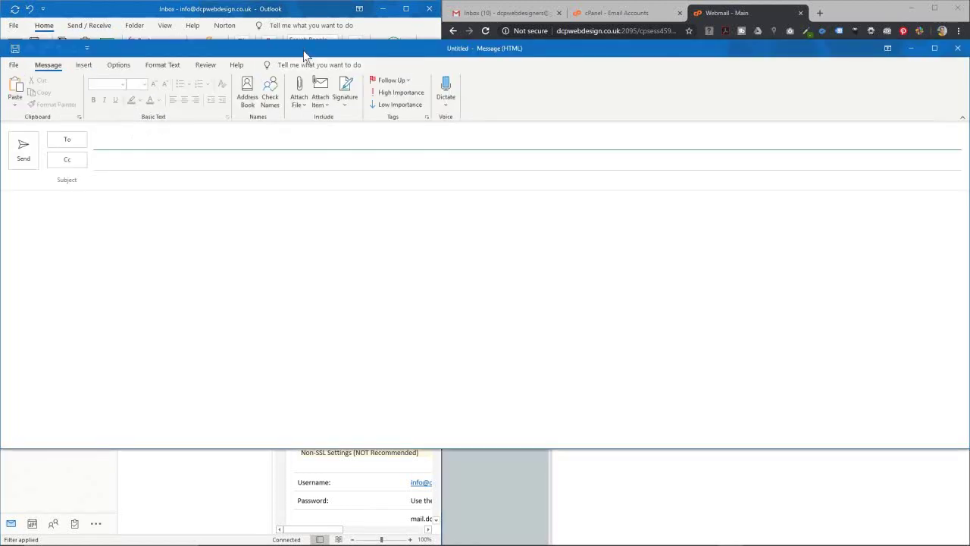
pyautogui.click(506, 11)
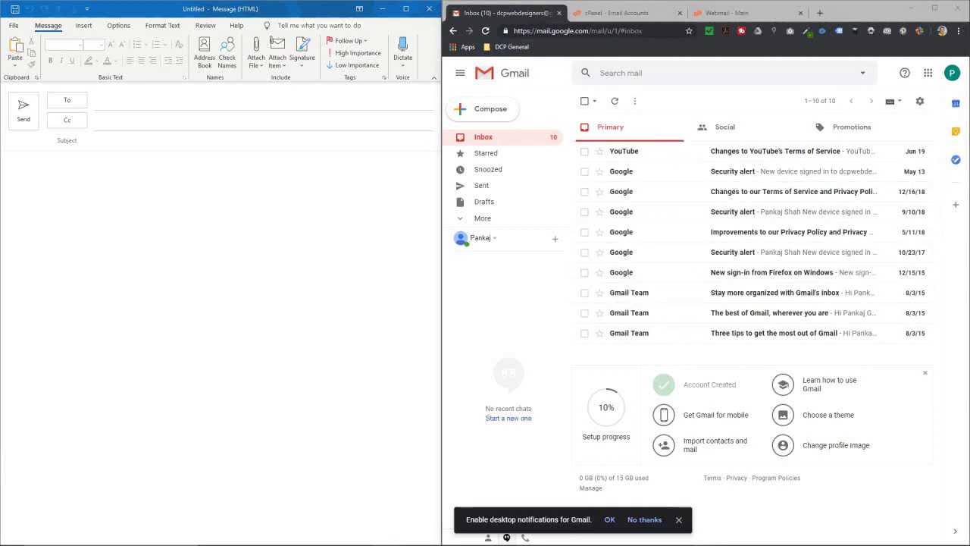
pyautogui.click(115, 103)
pyautogui.hotkey('ctrl', 'v')
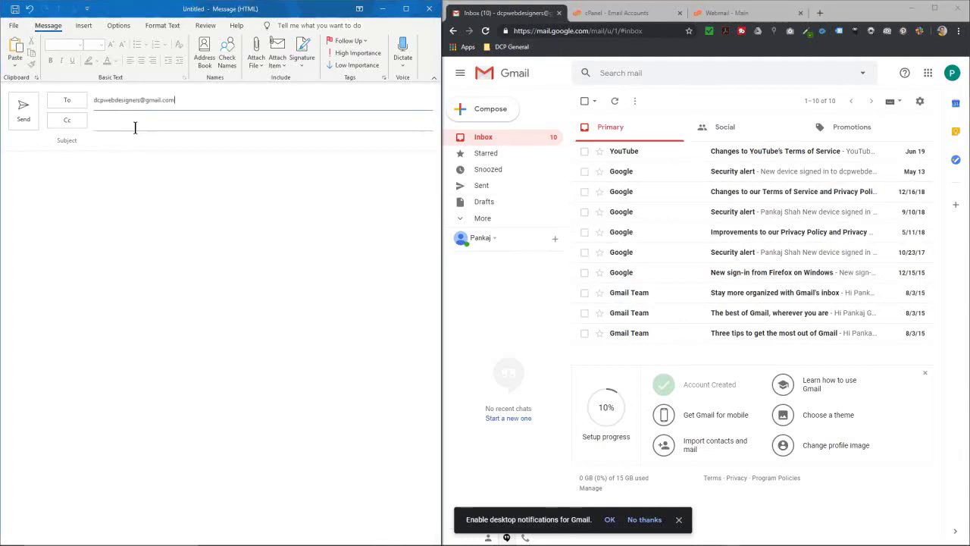
pyautogui.click(121, 139)
pyautogui.write('Re:')
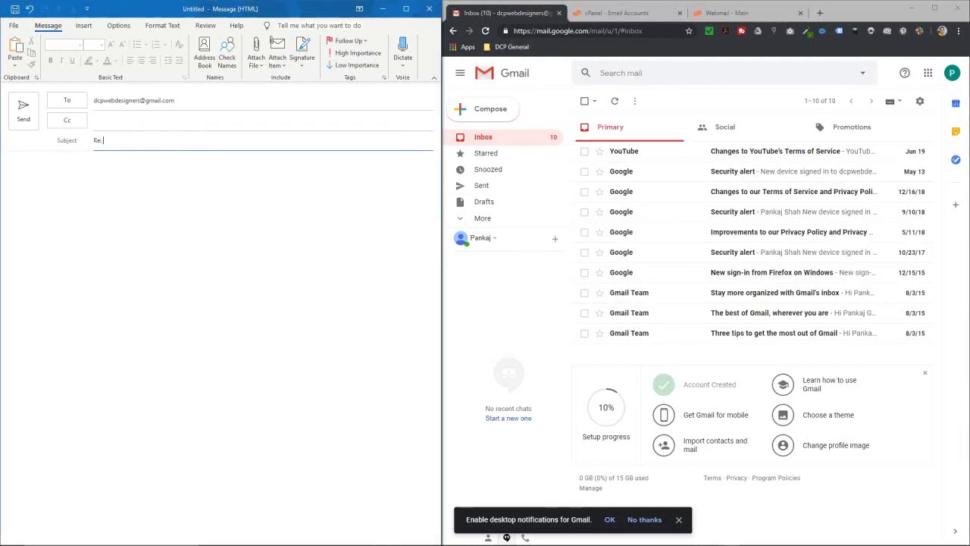
pyautogui.write(' test email')
pyautogui.press('Tab')
pyautogui.write('t')
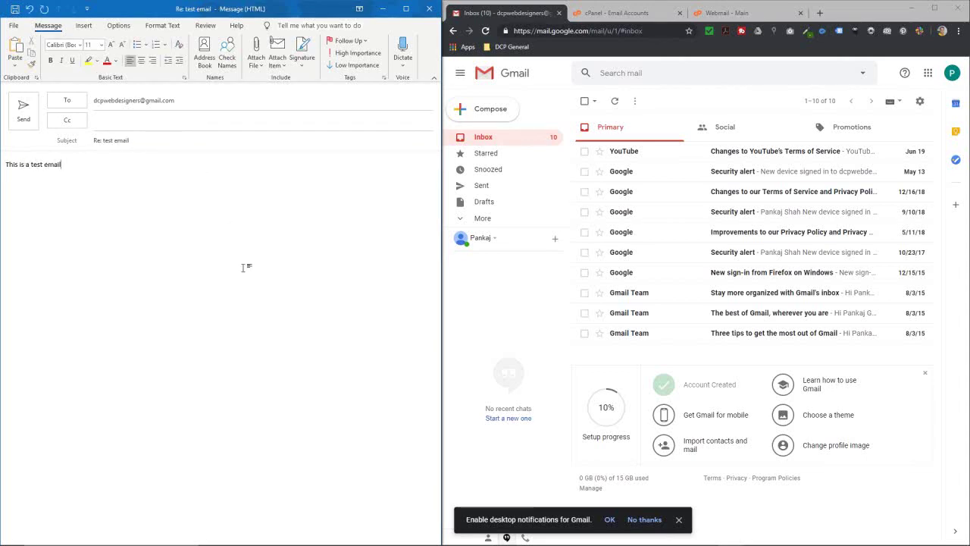
pyautogui.click(11, 121)
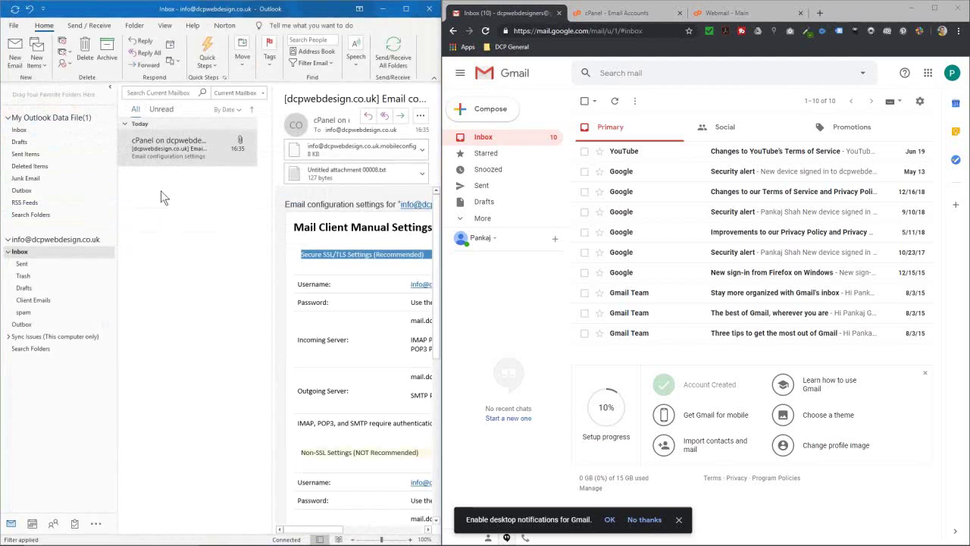
# Step: Run Send/Receive in Outlook, then check the account's Outbox and Sent folders for the message
pyautogui.click(89, 25)
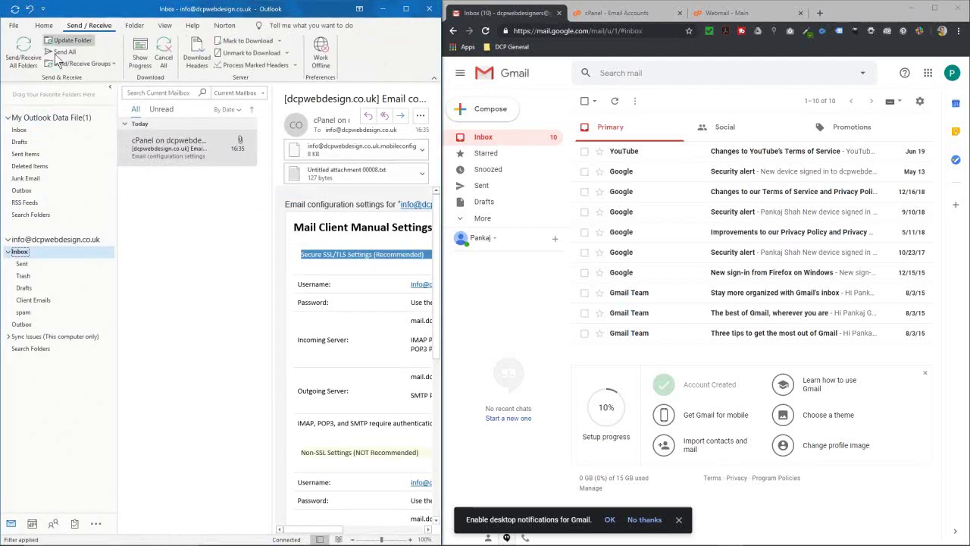
pyautogui.click(29, 63)
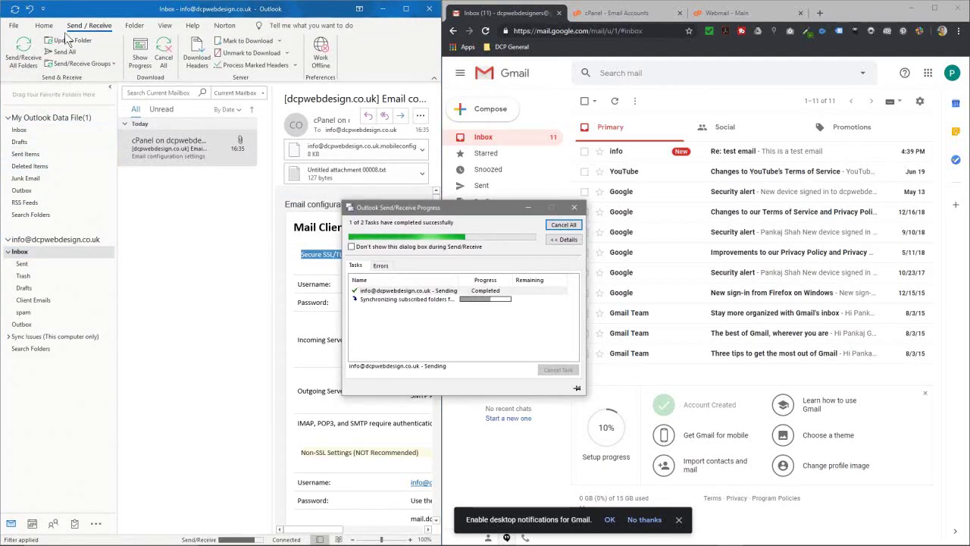
pyautogui.click(45, 26)
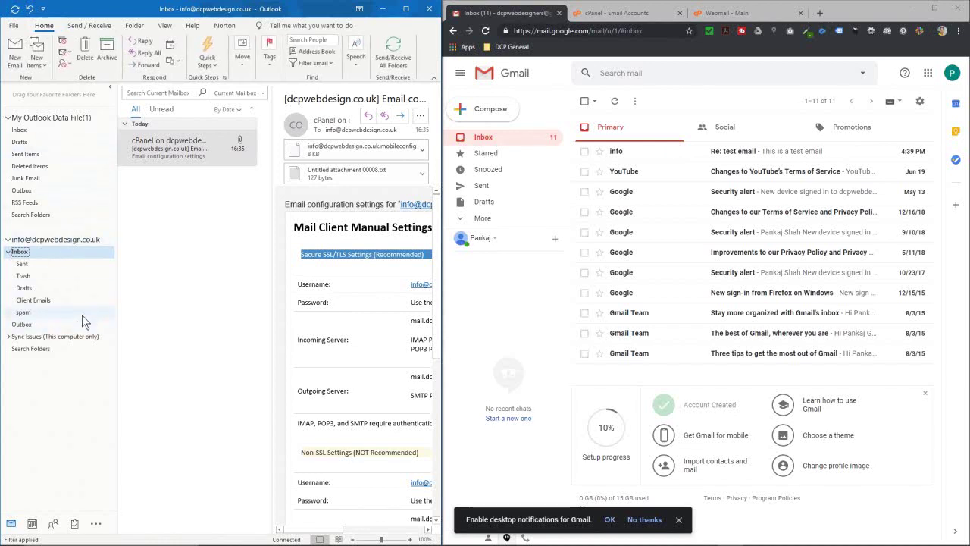
pyautogui.click(31, 324)
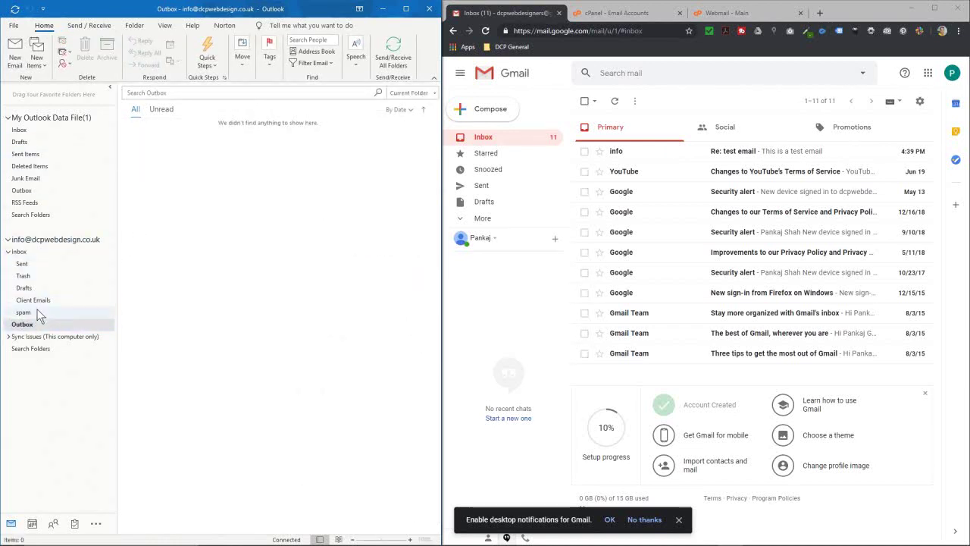
pyautogui.click(35, 264)
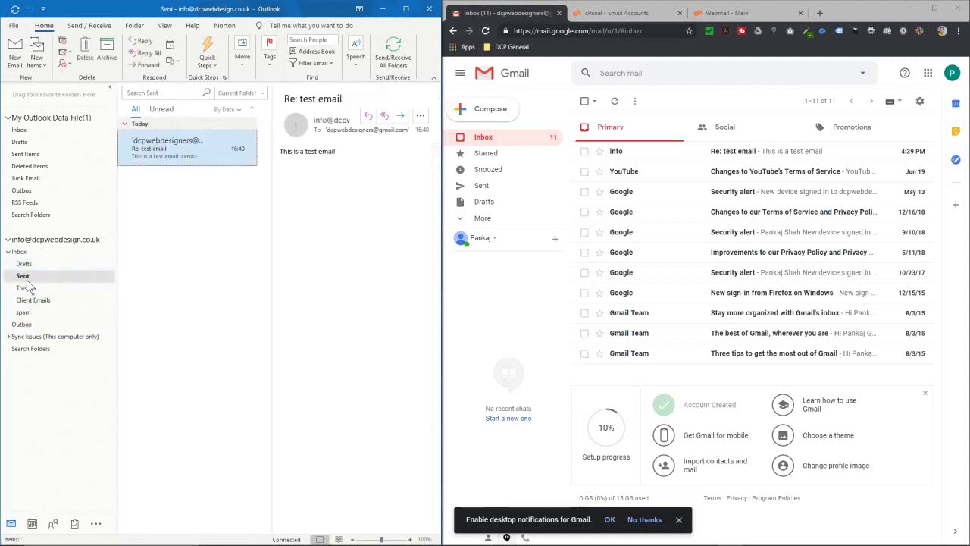
# Step: In Horde webmail, open the Sent folder and preview the 'Re: test email' message
pyautogui.click(612, 15)
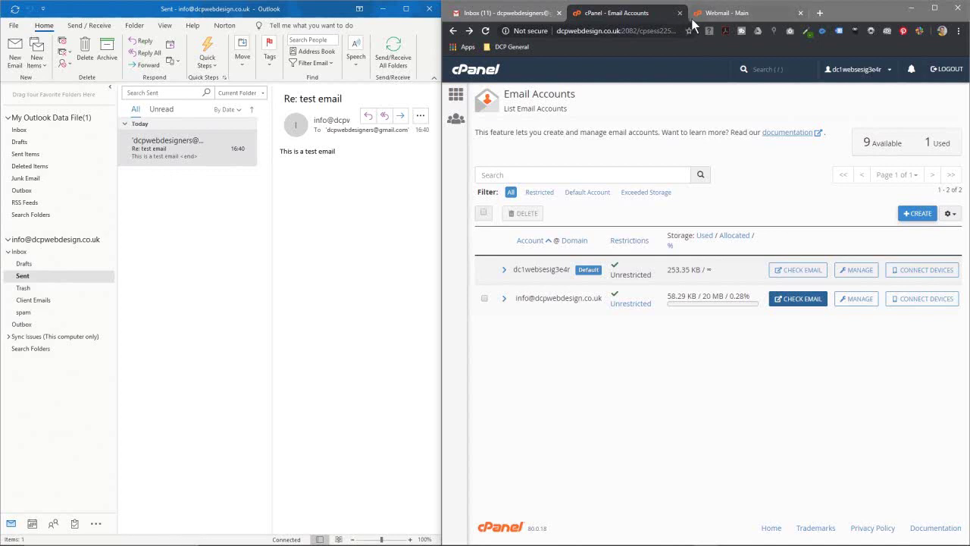
pyautogui.click(731, 15)
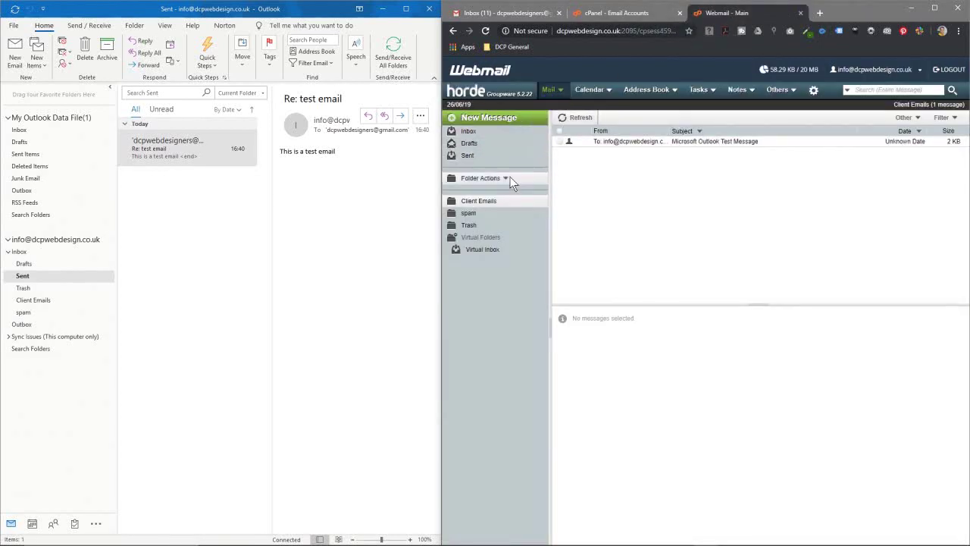
pyautogui.click(466, 156)
pyautogui.click(623, 144)
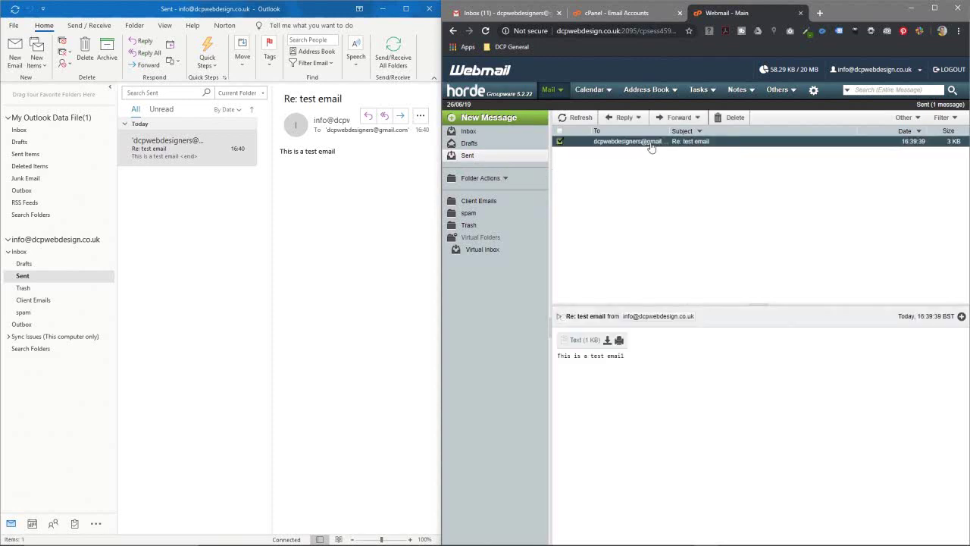
# Step: Open the 'Re: test email' message in Gmail and send the reply 'this is a test reply'
pyautogui.click(506, 13)
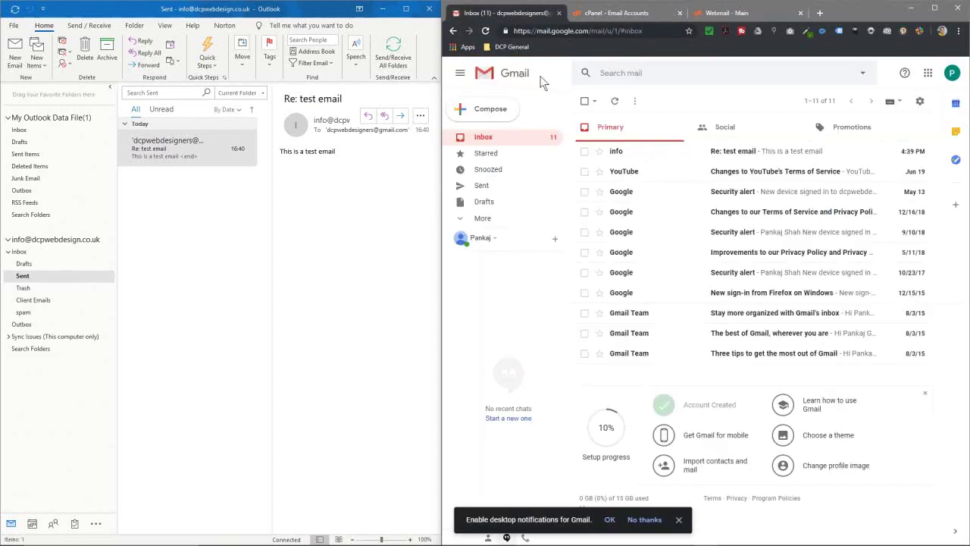
pyautogui.click(719, 157)
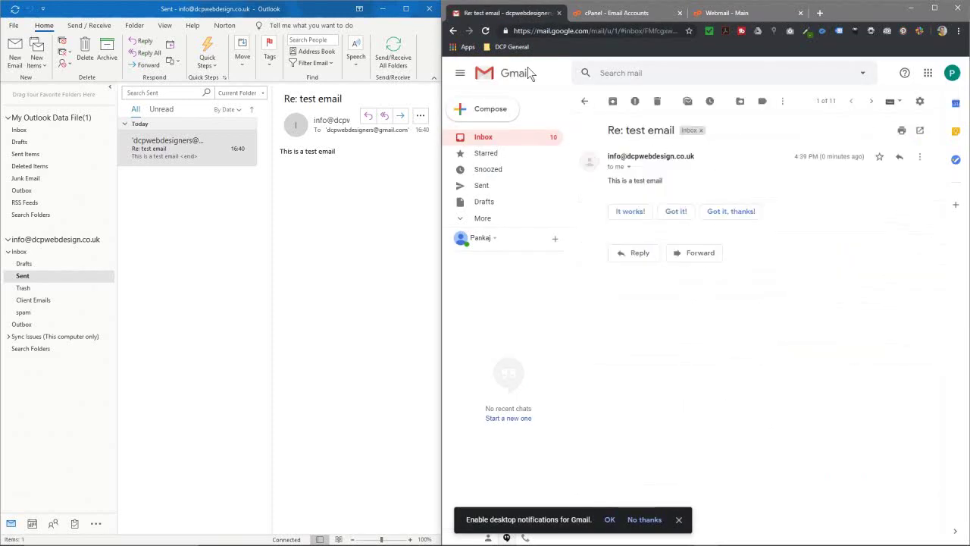
pyautogui.click(453, 31)
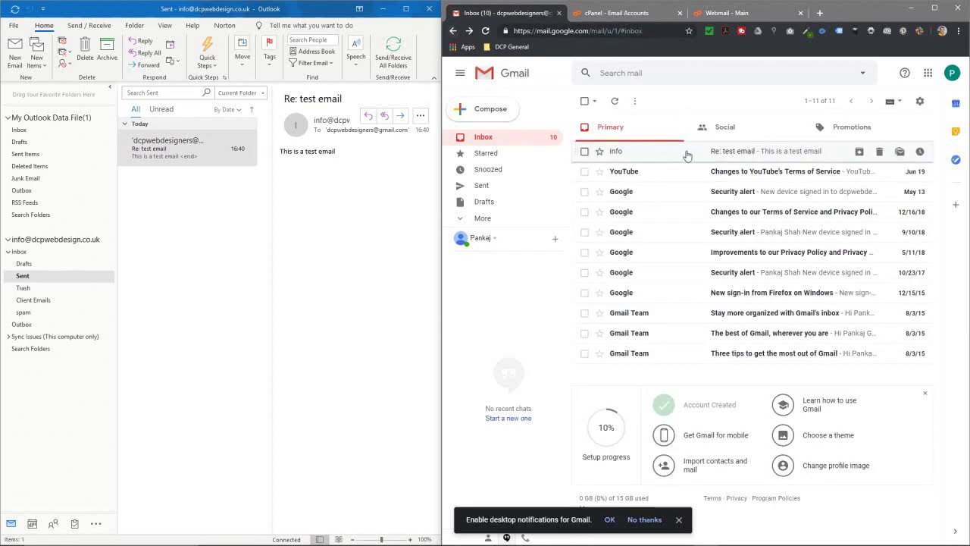
pyautogui.click(686, 154)
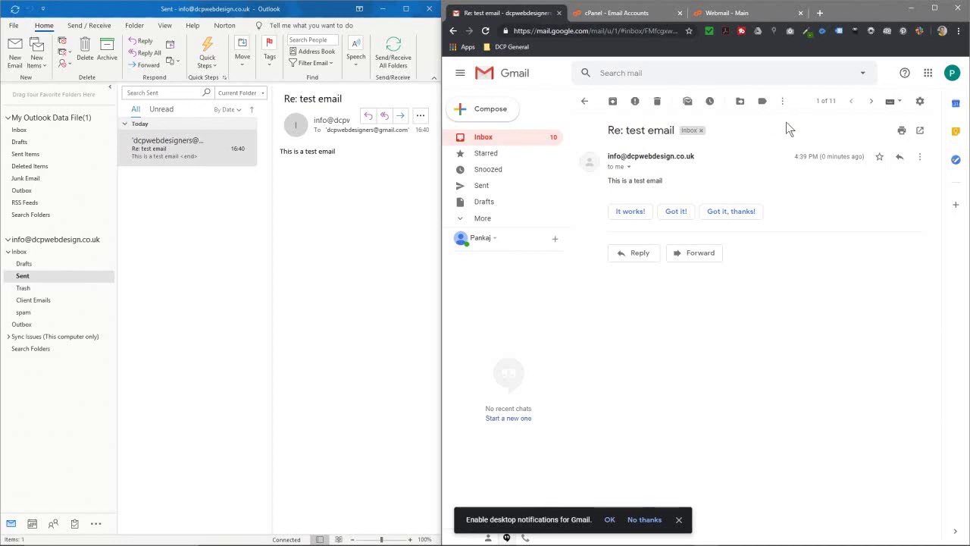
pyautogui.click(635, 253)
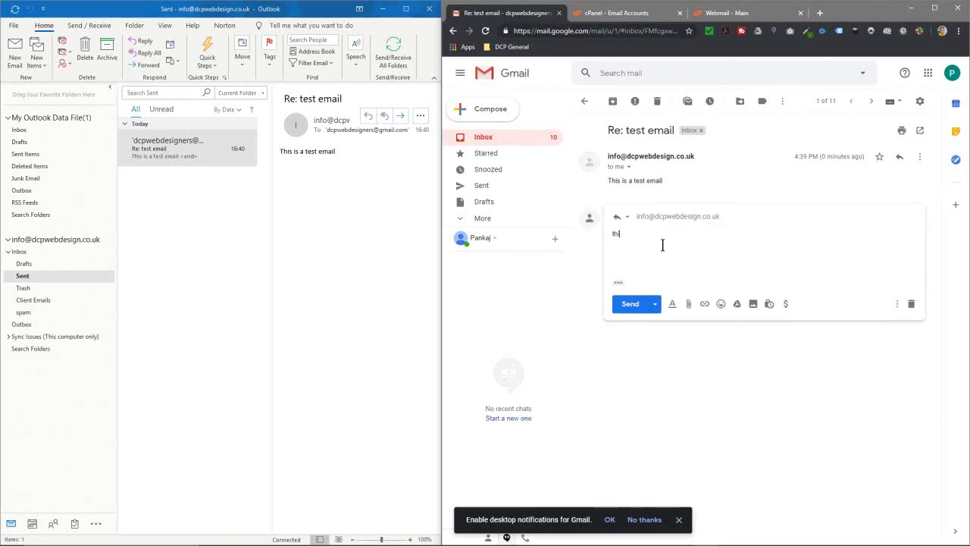
pyautogui.write('this is a test reply....')
pyautogui.click(629, 303)
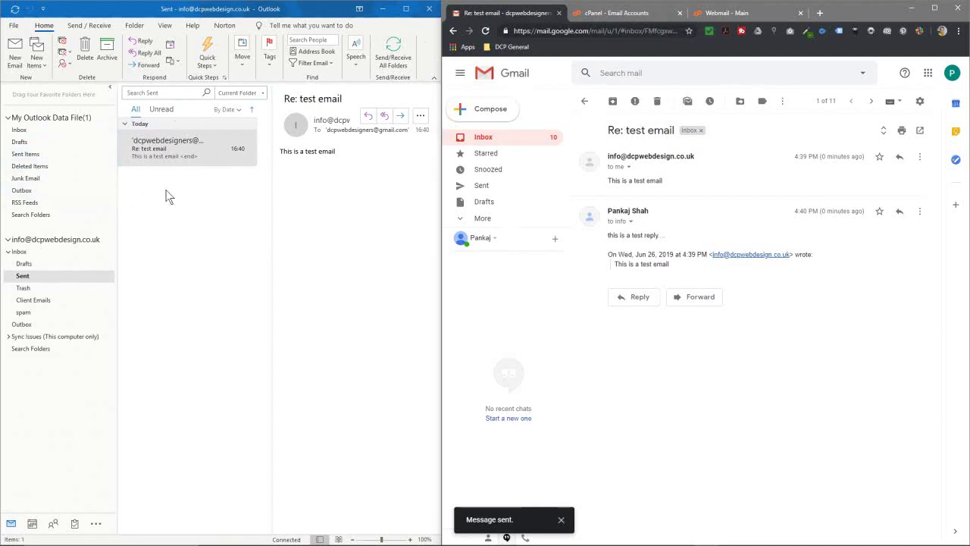
# Step: Run Send/Receive in Outlook and view the cPanel configuration email in the account's Inbox
pyautogui.click(90, 25)
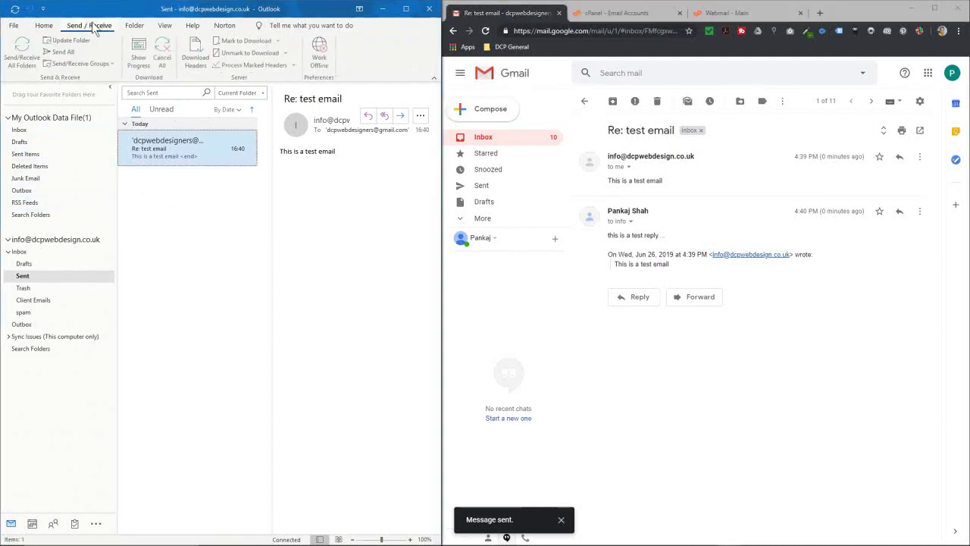
pyautogui.click(22, 55)
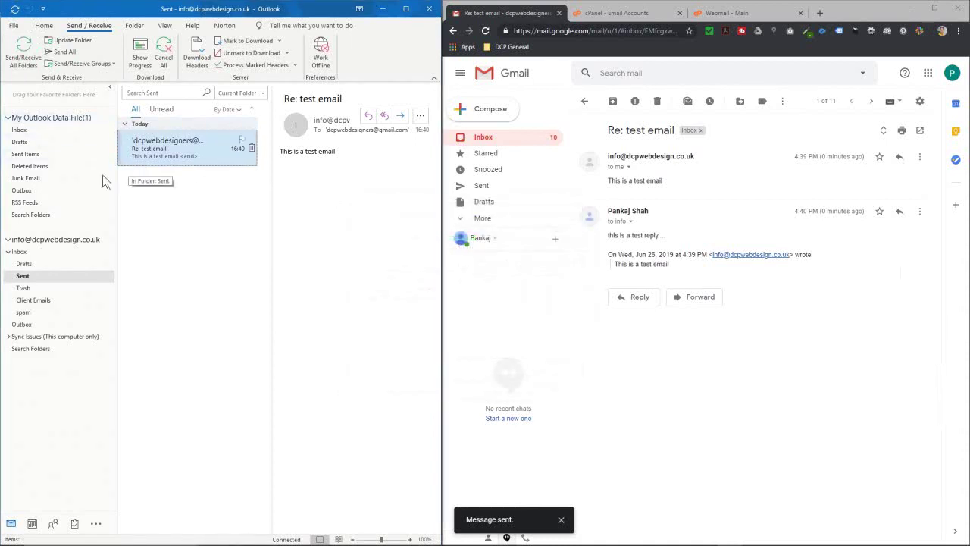
pyautogui.click(36, 256)
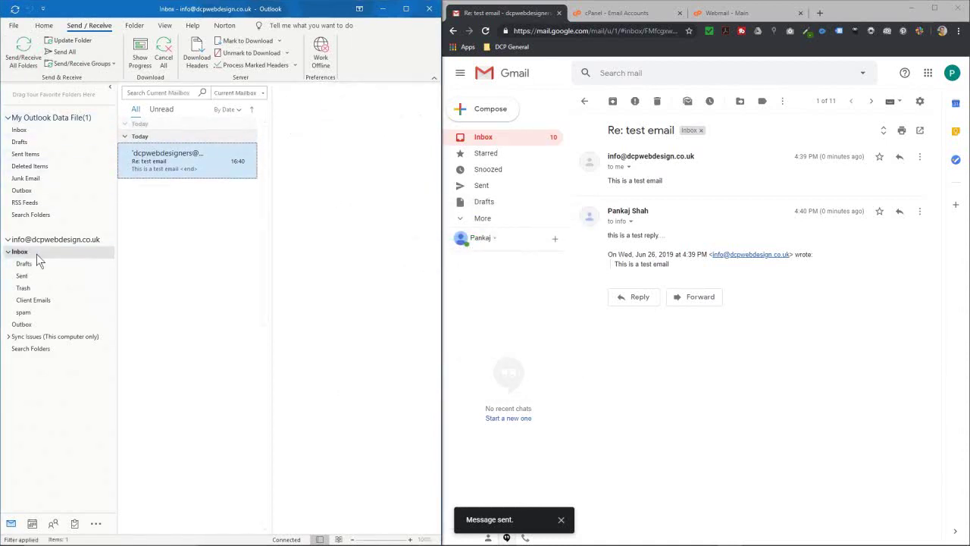
pyautogui.click(27, 59)
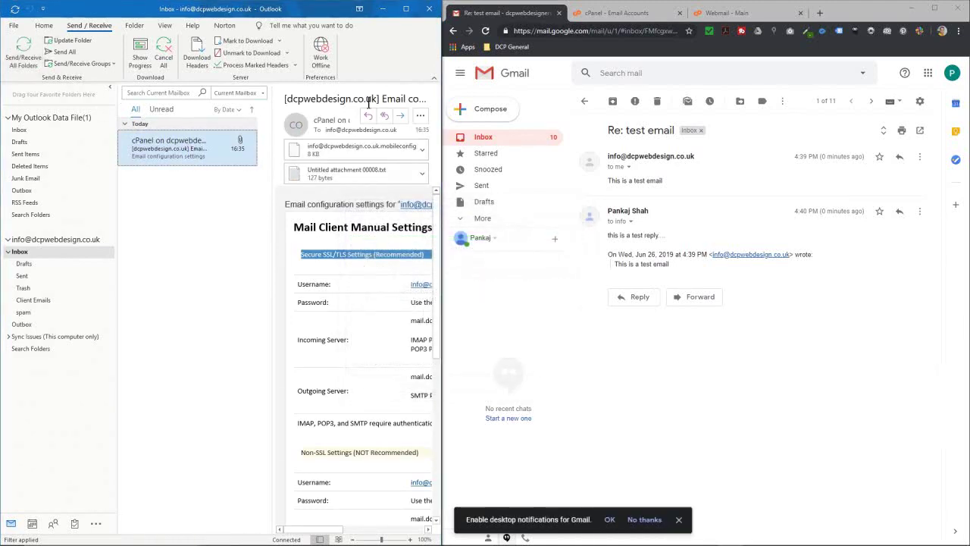
# Step: Open and refresh the Horde webmail Inbox, sync Outlook, and preview the configuration email there
pyautogui.click(606, 13)
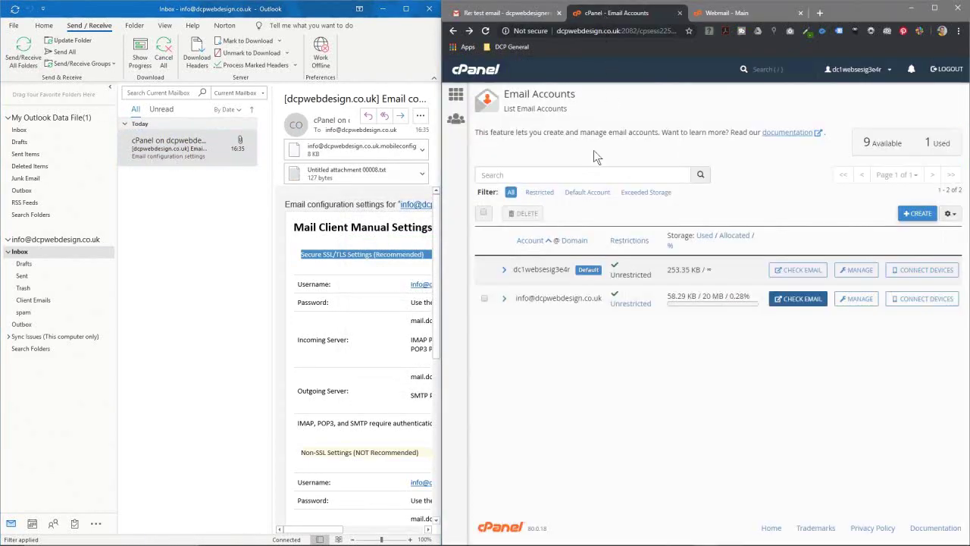
pyautogui.click(742, 13)
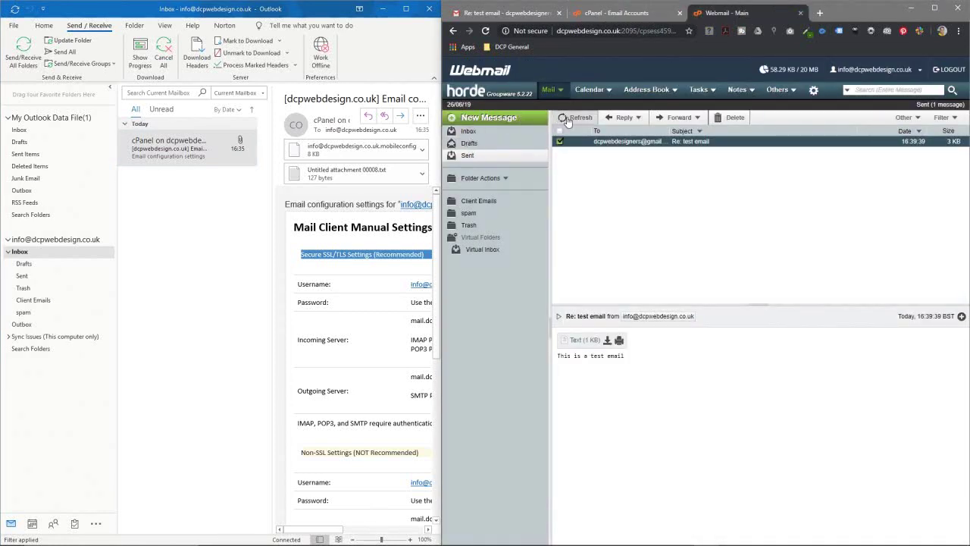
pyautogui.click(496, 132)
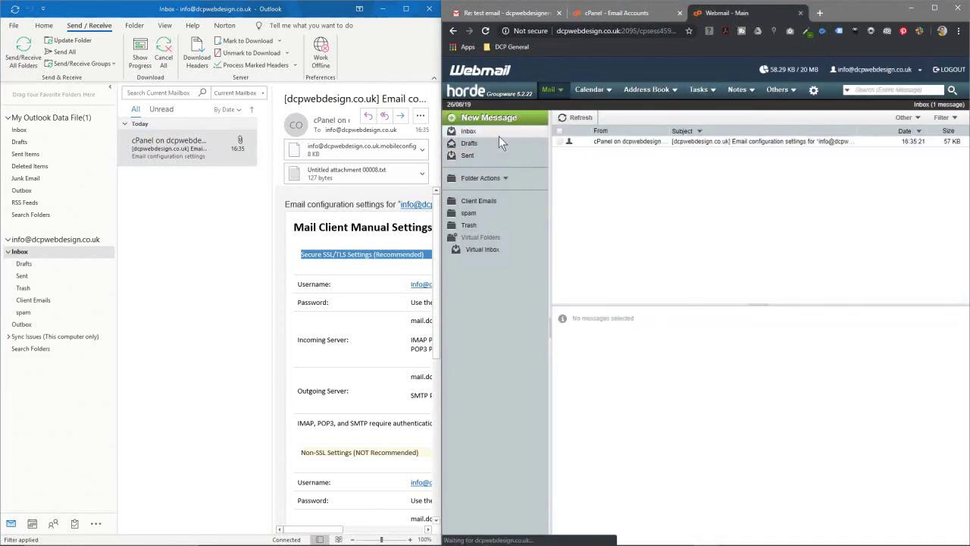
pyautogui.click(580, 119)
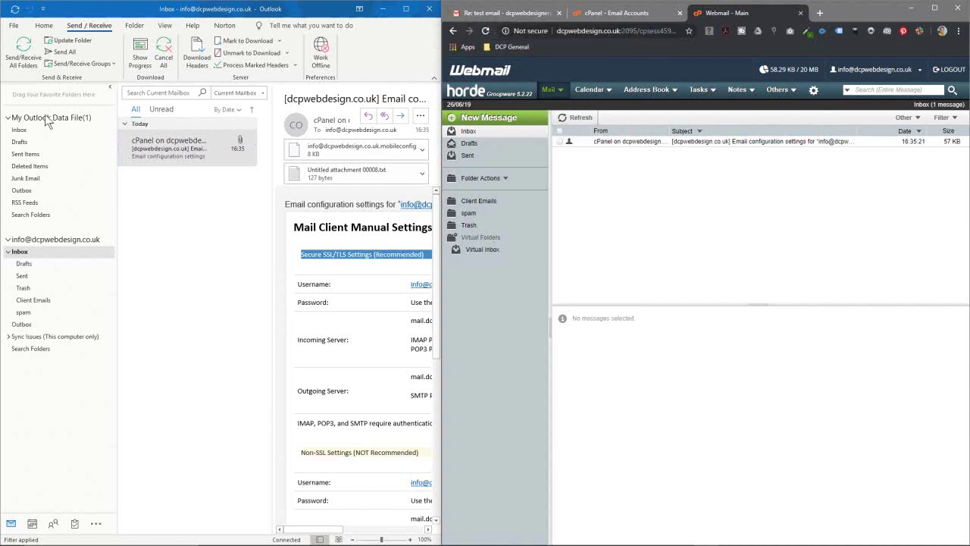
pyautogui.click(25, 61)
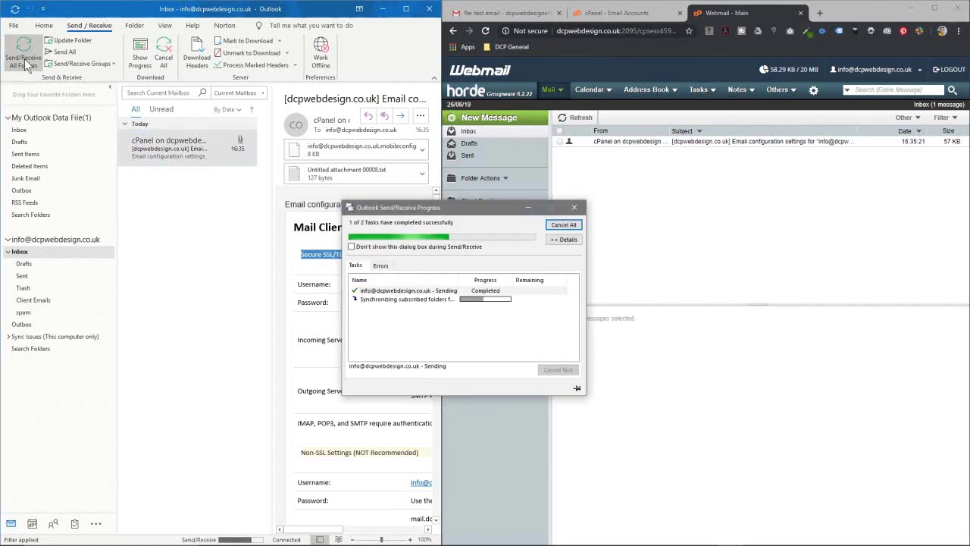
pyautogui.click(598, 142)
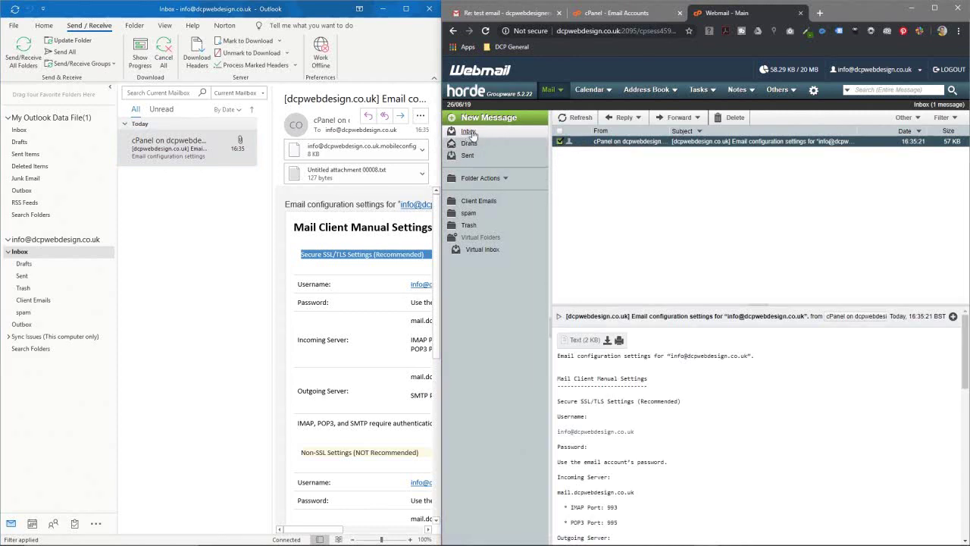
# Step: Sync Outlook again, sort webmail by date, and open the Gmail reply in both Inboxes
pyautogui.click(21, 53)
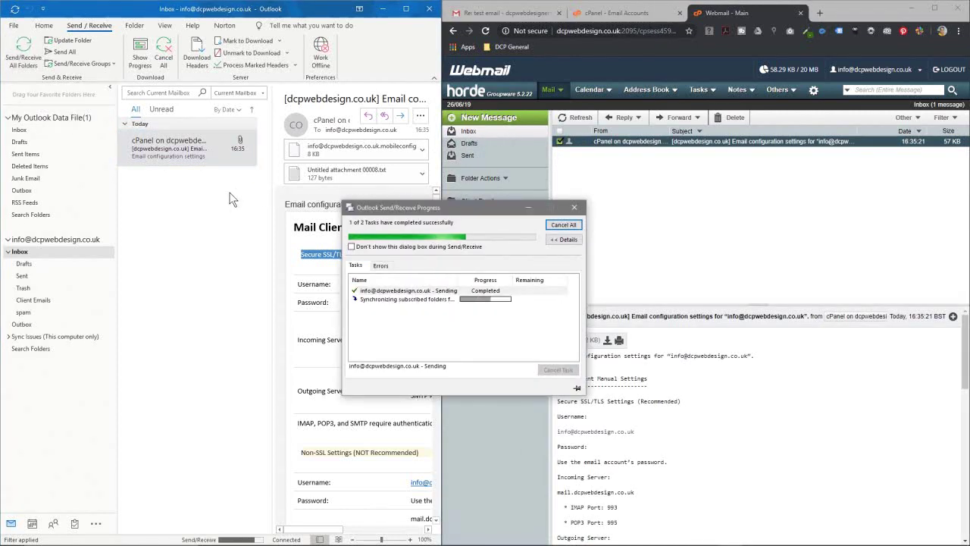
pyautogui.click(29, 264)
pyautogui.click(33, 276)
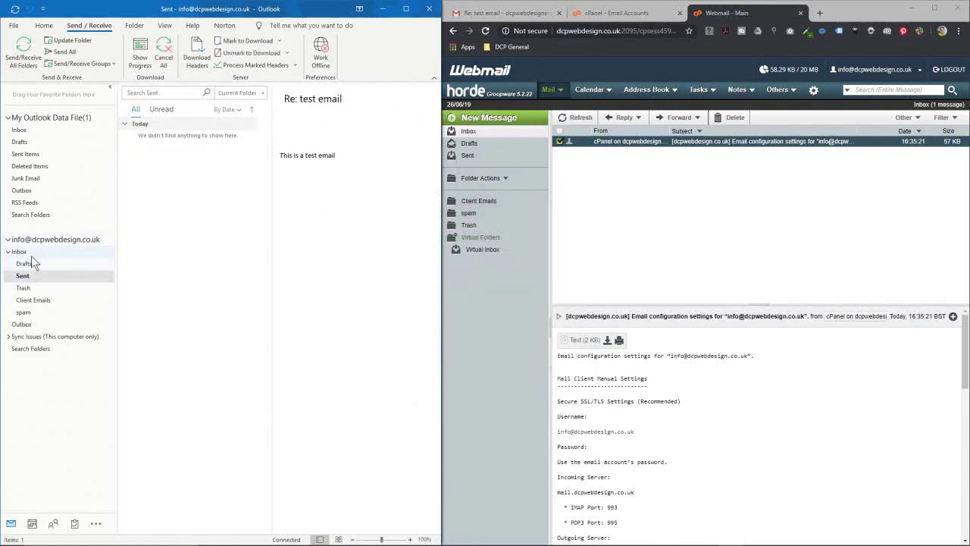
pyautogui.click(21, 251)
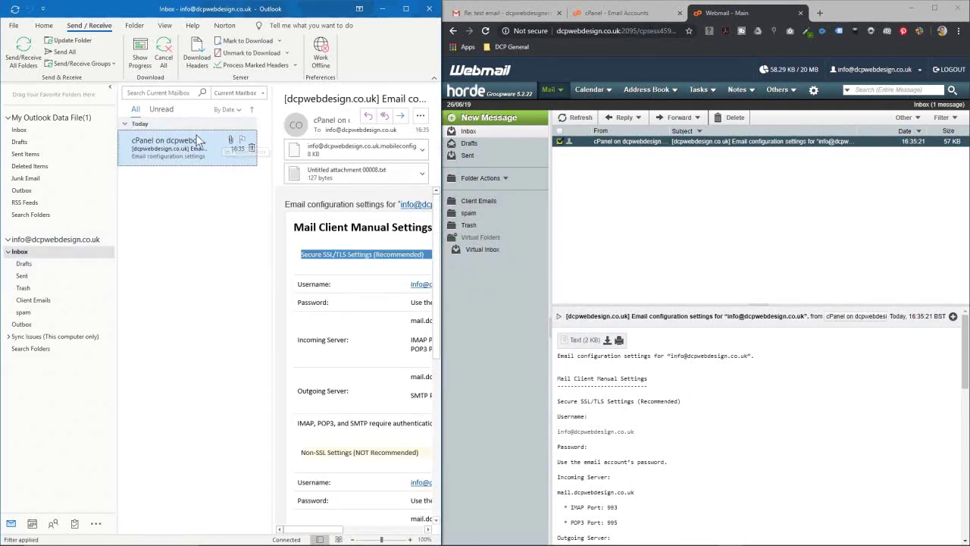
pyautogui.click(580, 118)
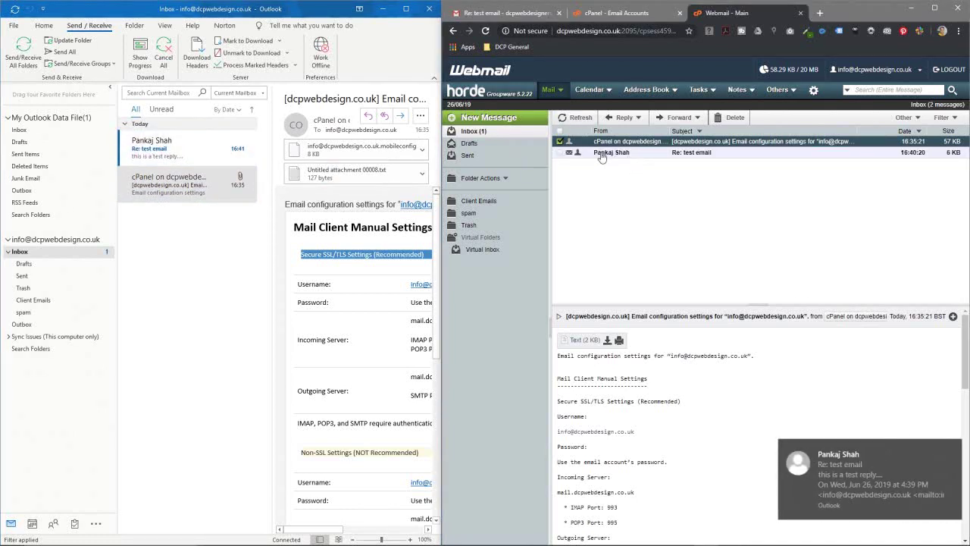
pyautogui.click(900, 135)
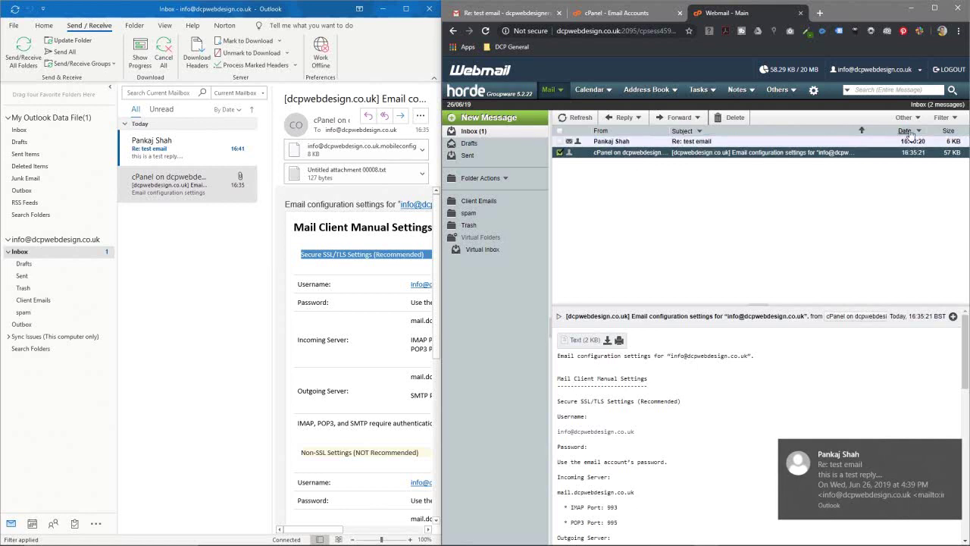
pyautogui.click(625, 144)
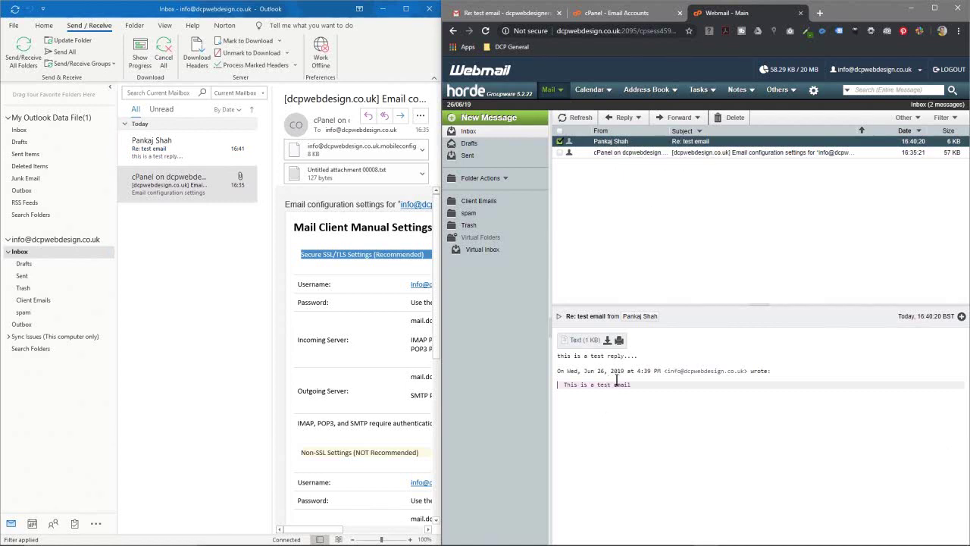
pyautogui.click(172, 153)
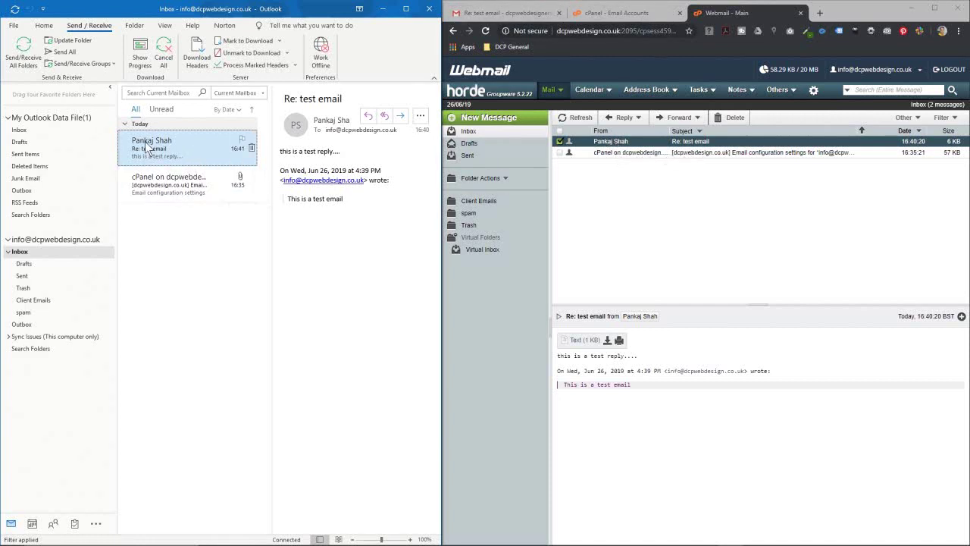
# Step: Drag the Gmail reply into Client Emails, sync all folders, and check webmail's Client Emails folder
pyautogui.moveTo(145, 141); pyautogui.dragTo(87, 301)
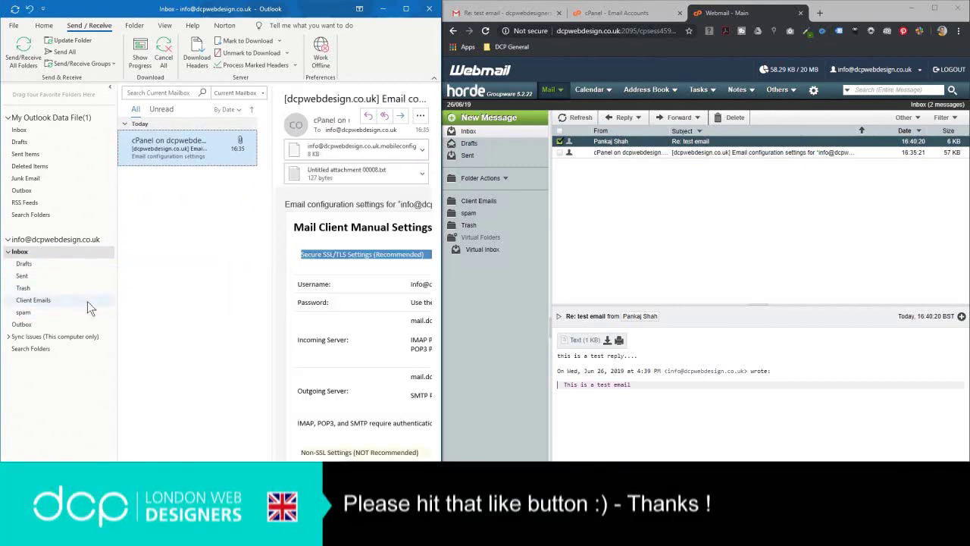
pyautogui.click(23, 53)
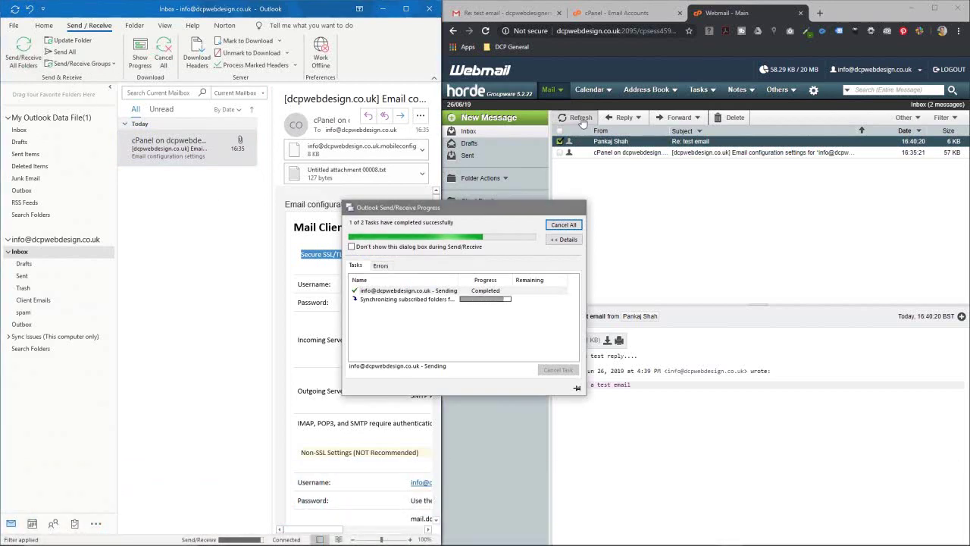
pyautogui.click(577, 118)
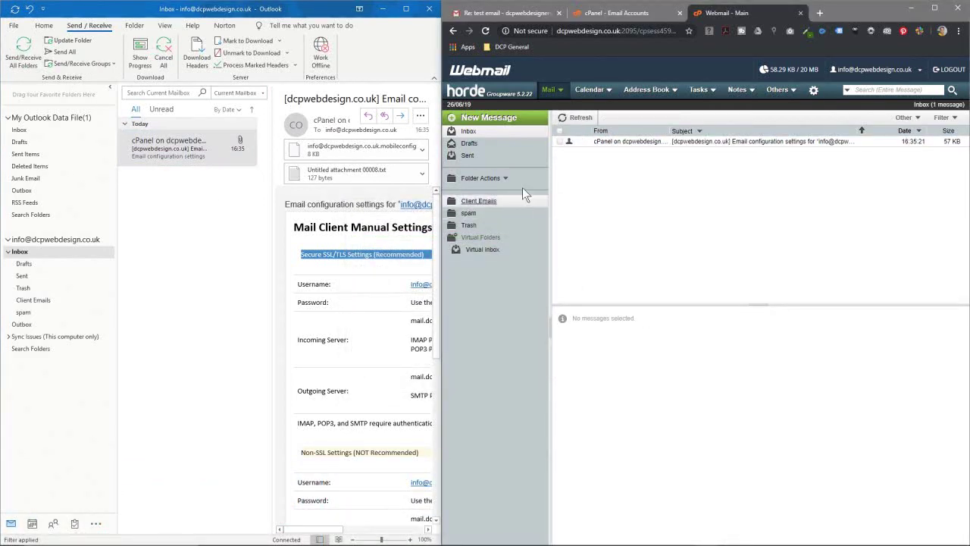
pyautogui.click(475, 203)
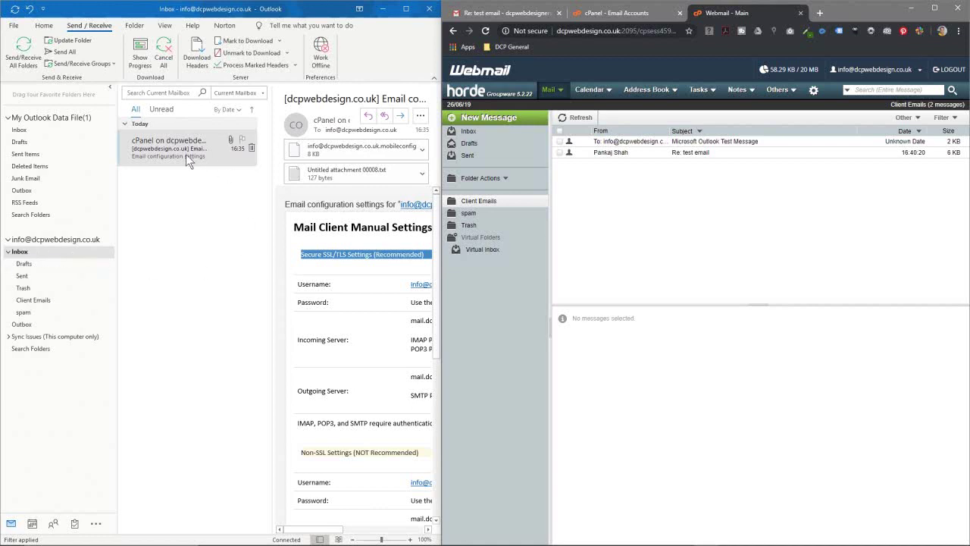
# Step: Drag the cPanel message into Client Emails, refresh webmail, and open Client Emails in Outlook
pyautogui.moveTo(189, 155); pyautogui.dragTo(103, 302)
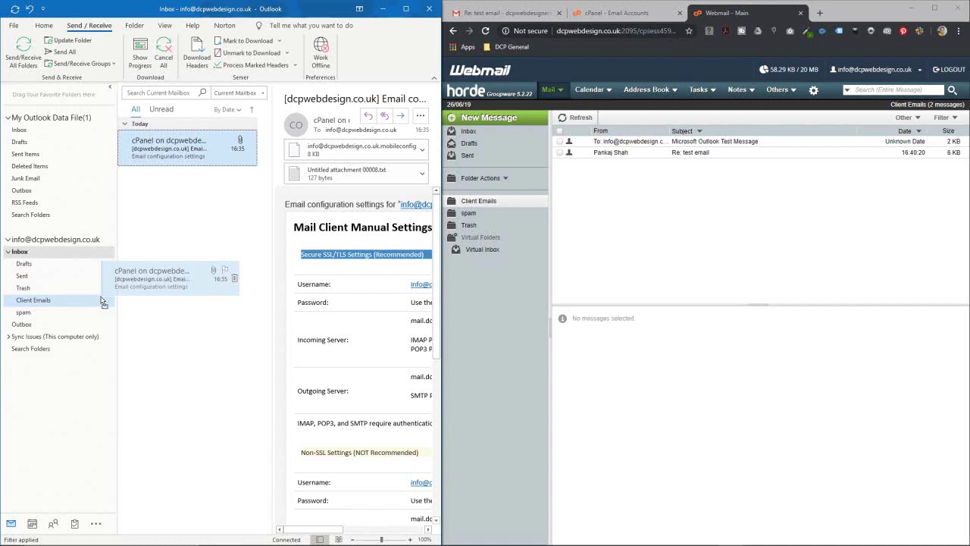
pyautogui.moveTo(104, 302); pyautogui.dragTo(102, 302)
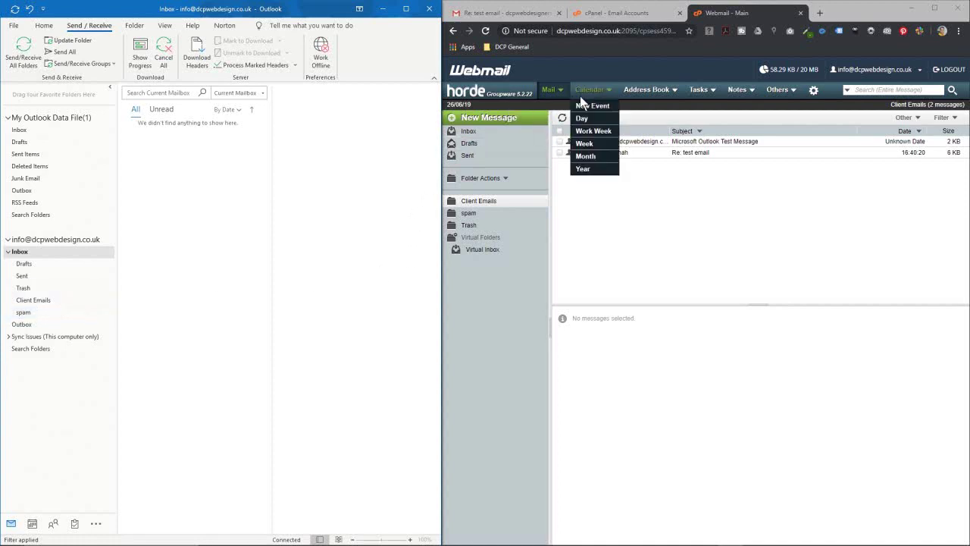
pyautogui.click(563, 121)
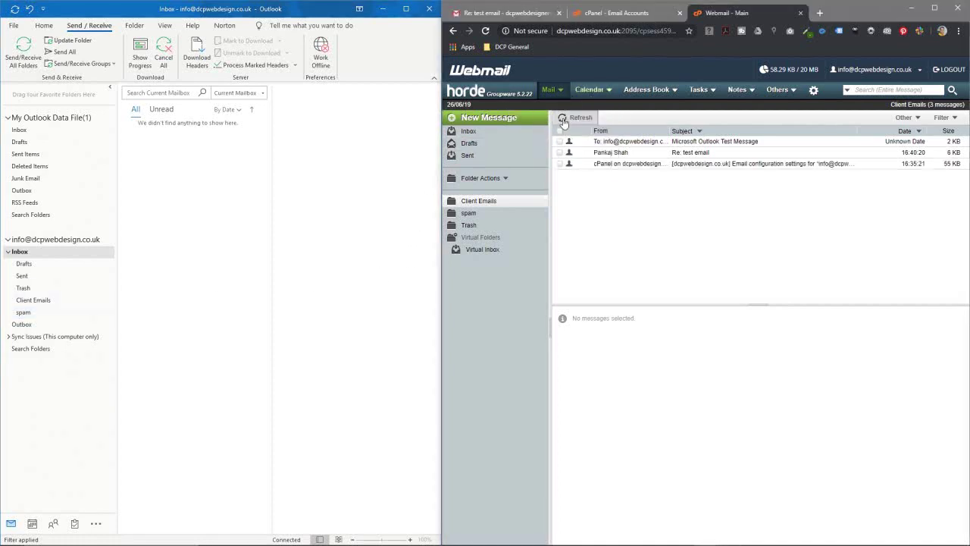
pyautogui.click(485, 132)
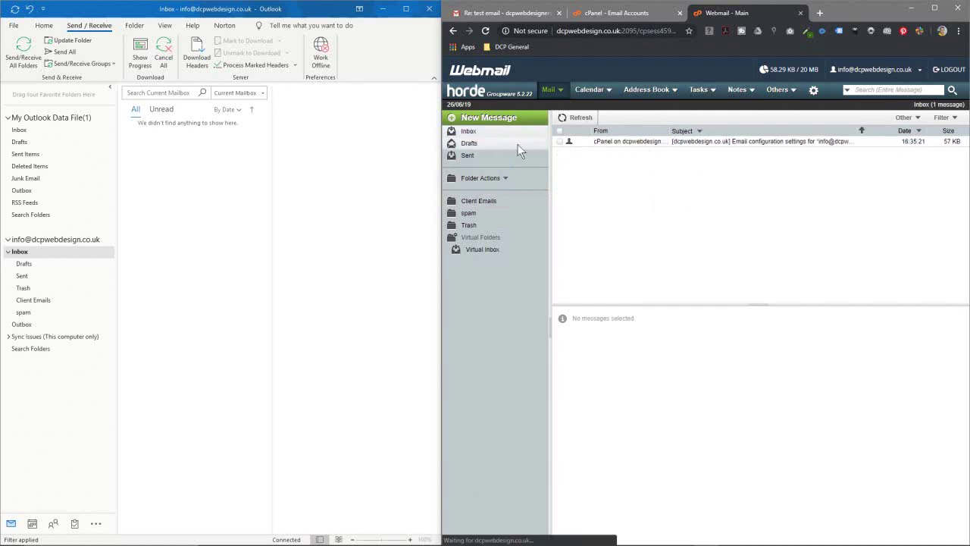
pyautogui.click(477, 201)
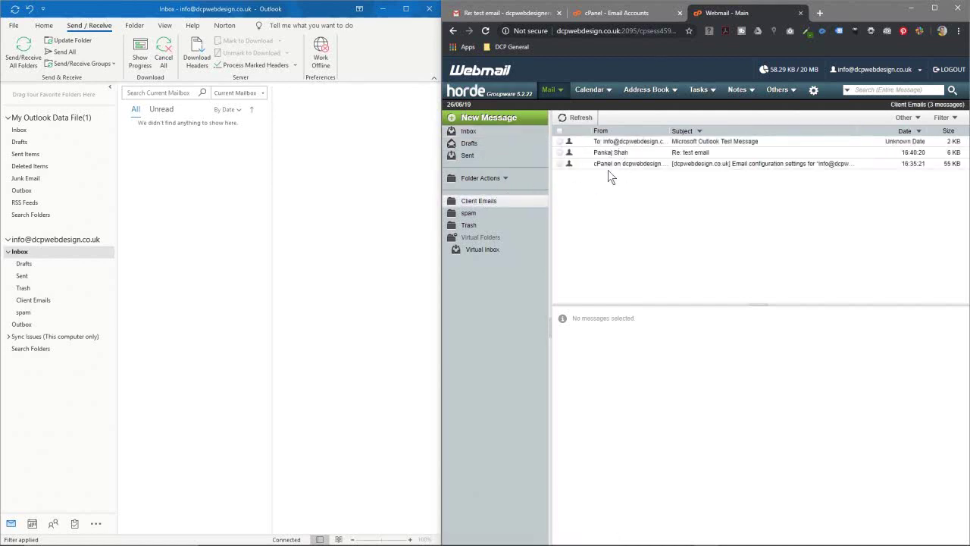
pyautogui.click(33, 300)
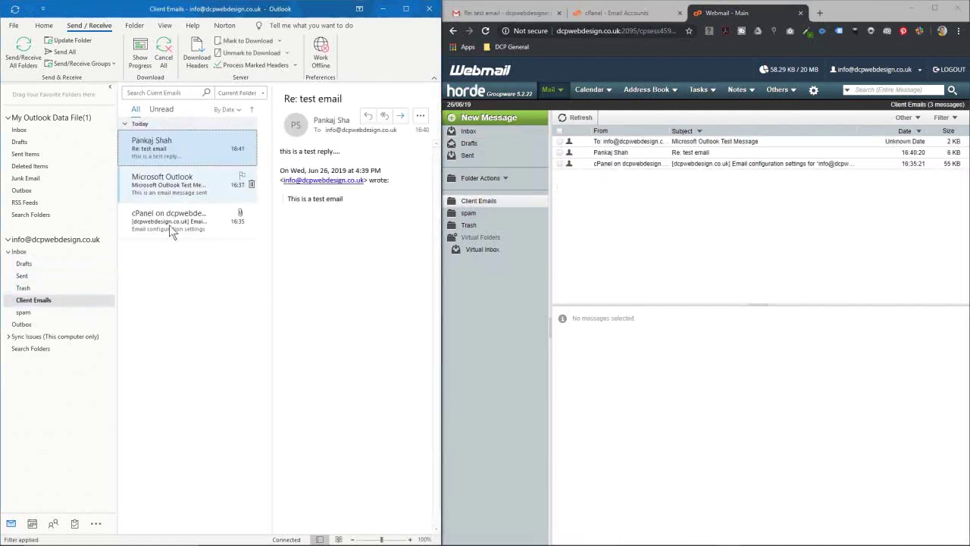
# Step: Remove the IMAP account through File > Account Settings, confirm with Yes, then close Outlook
pyautogui.click(13, 28)
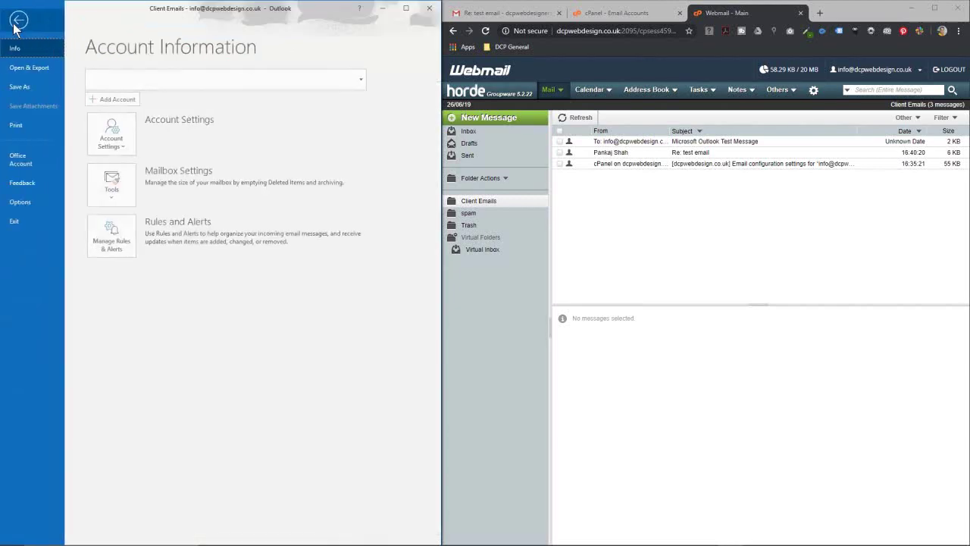
pyautogui.click(125, 141)
pyautogui.click(129, 165)
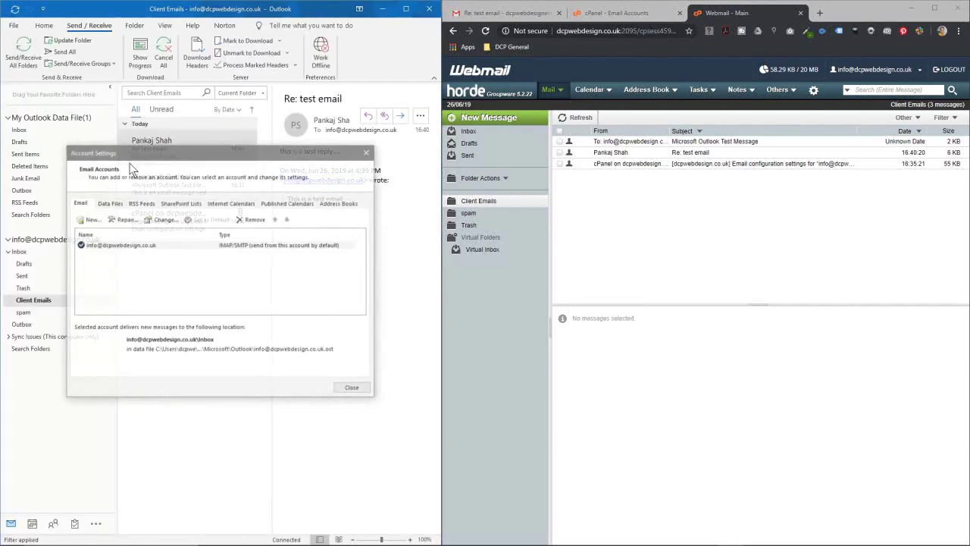
pyautogui.click(150, 247)
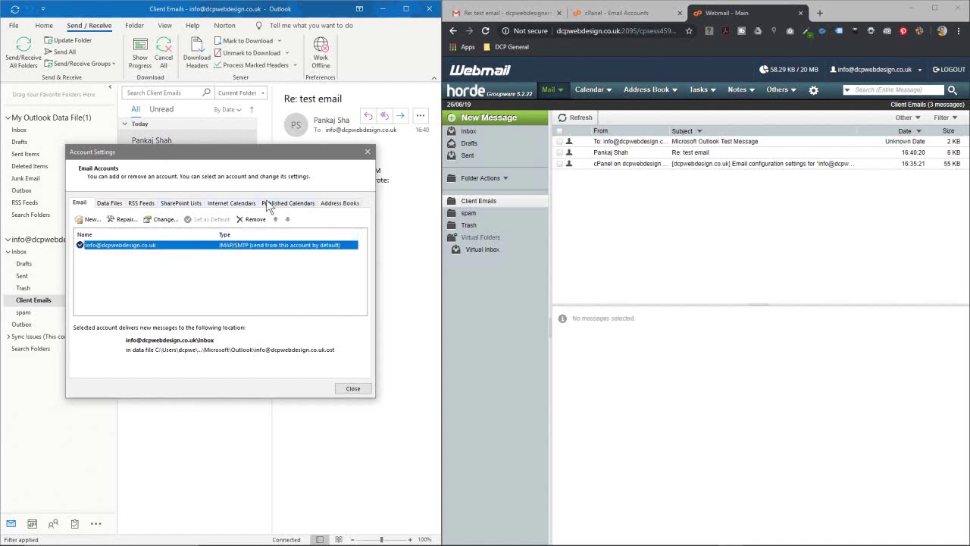
pyautogui.click(253, 220)
pyautogui.click(291, 291)
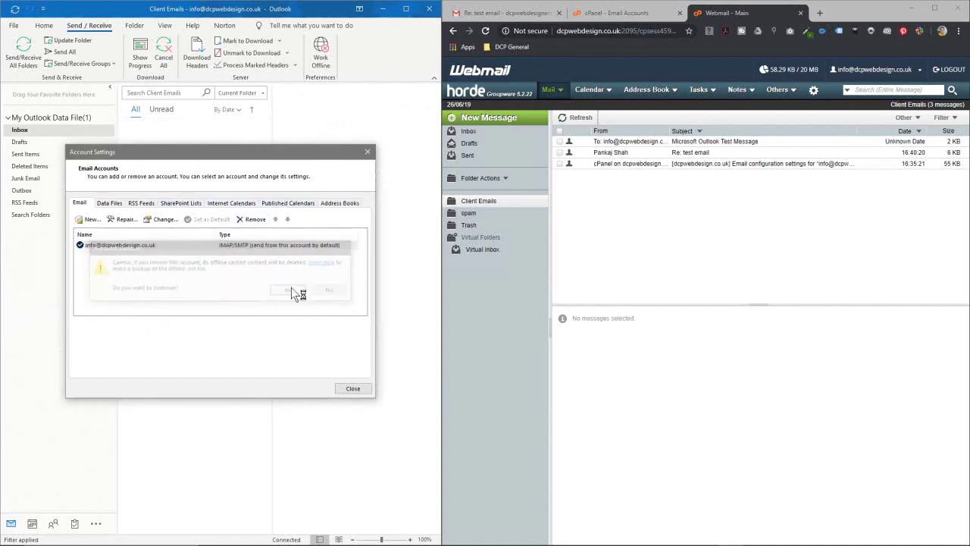
pyautogui.click(367, 151)
pyautogui.click(429, 8)
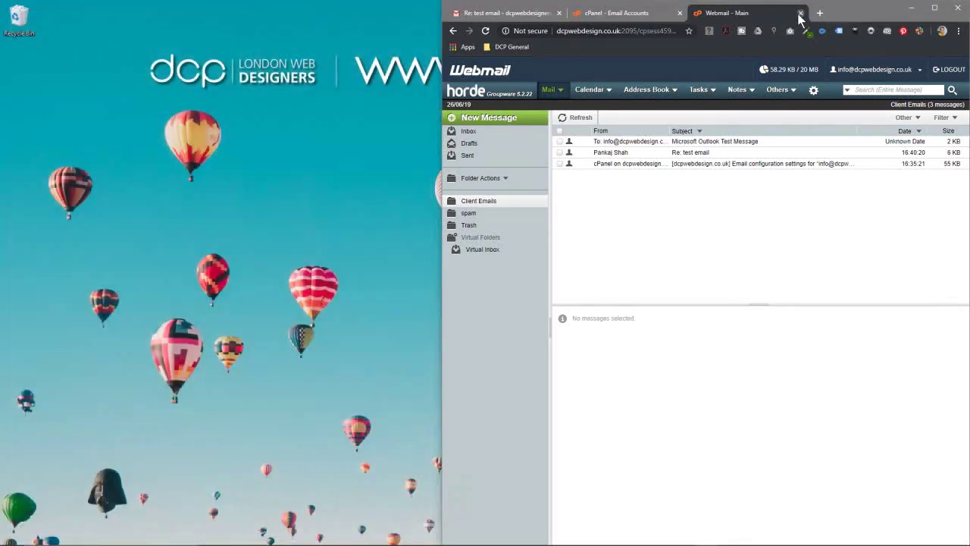
# Step: Close the webmail tab and delete the info mailbox through its Manage page in cPanel
pyautogui.click(800, 13)
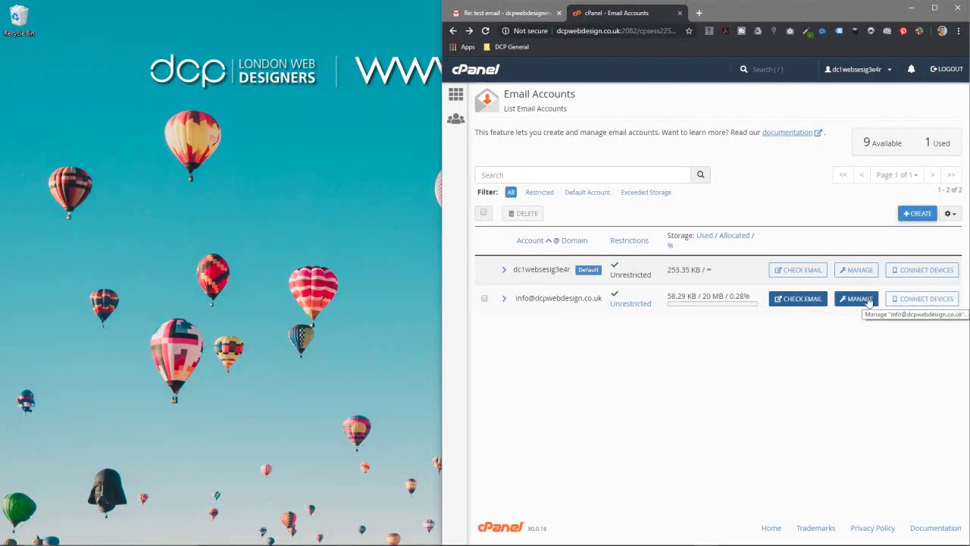
pyautogui.click(857, 299)
pyautogui.scroll(-5, 576, 398)
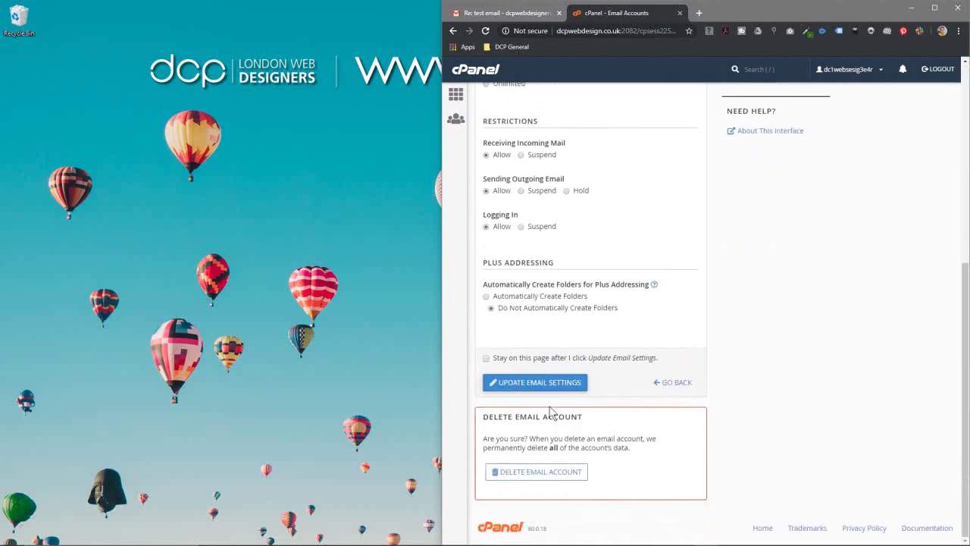
pyautogui.click(535, 473)
pyautogui.scroll(-1, 606, 386)
pyautogui.scroll(-2, 583, 428)
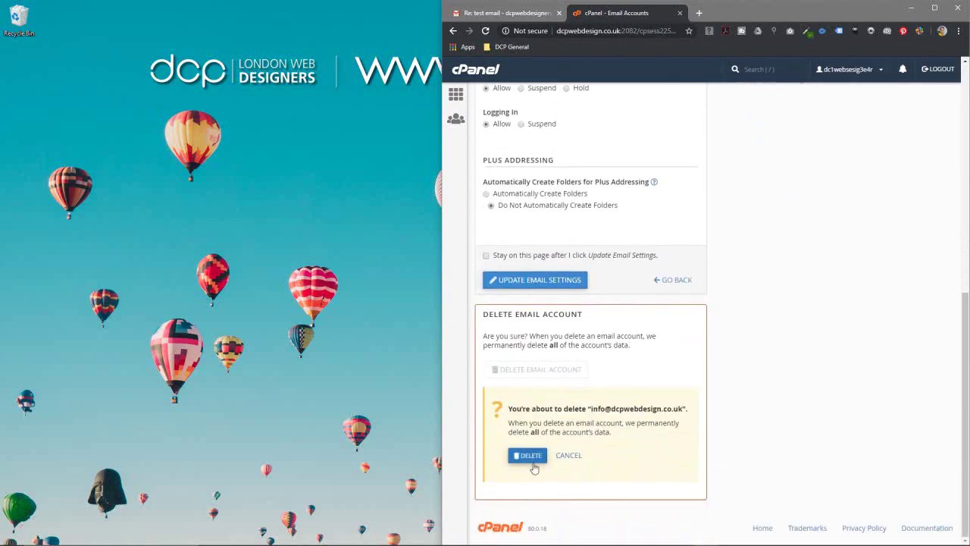
pyautogui.click(530, 454)
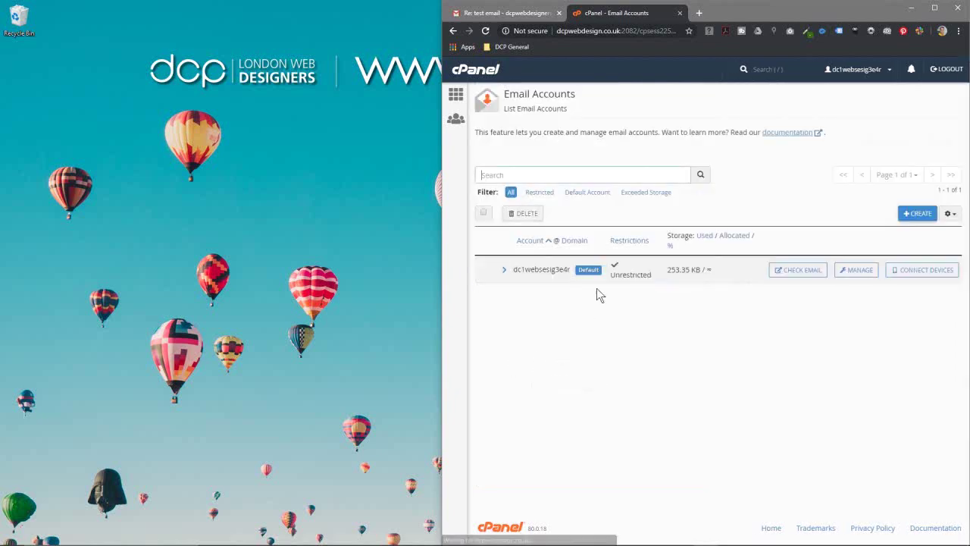
# Step: Close the cPanel tab and sign out of Google from the Gmail profile menu
pyautogui.click(679, 13)
pyautogui.click(950, 72)
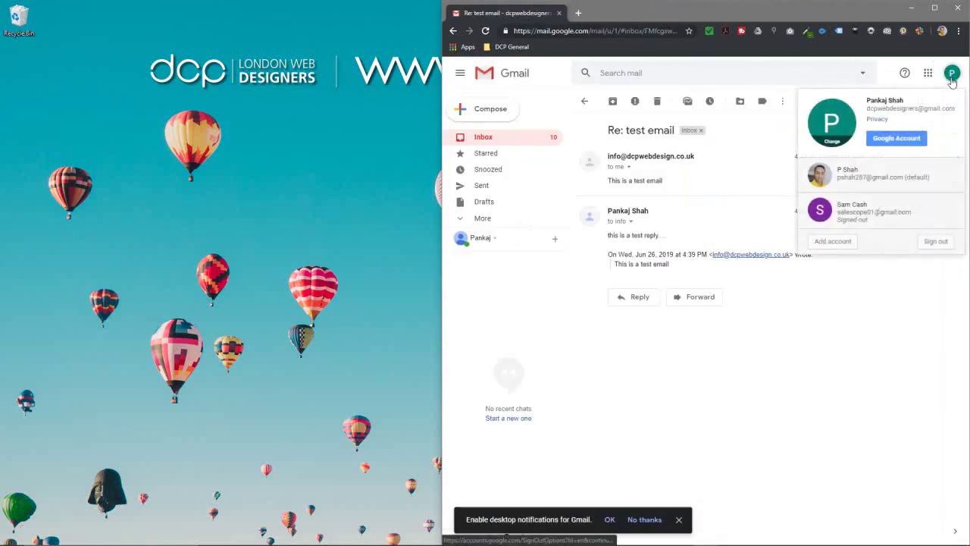
pyautogui.click(936, 241)
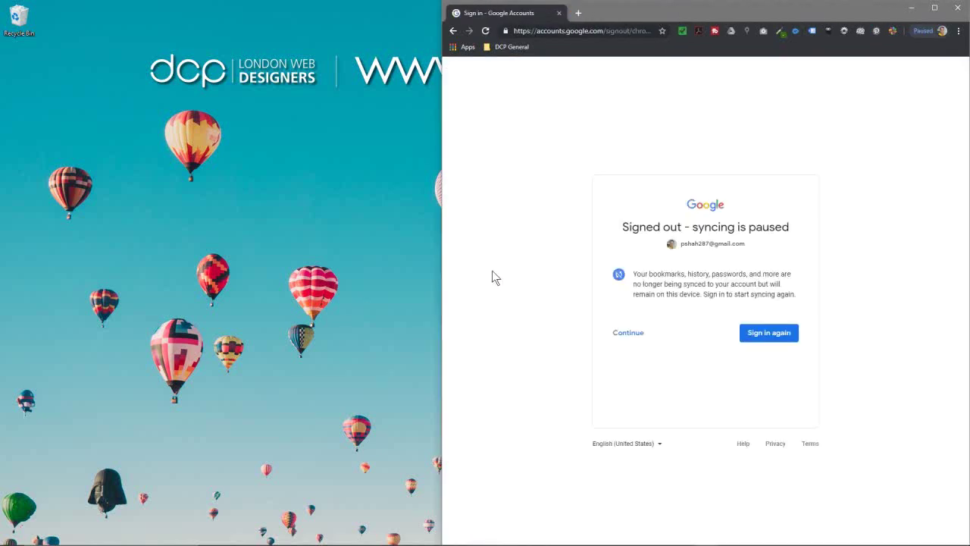